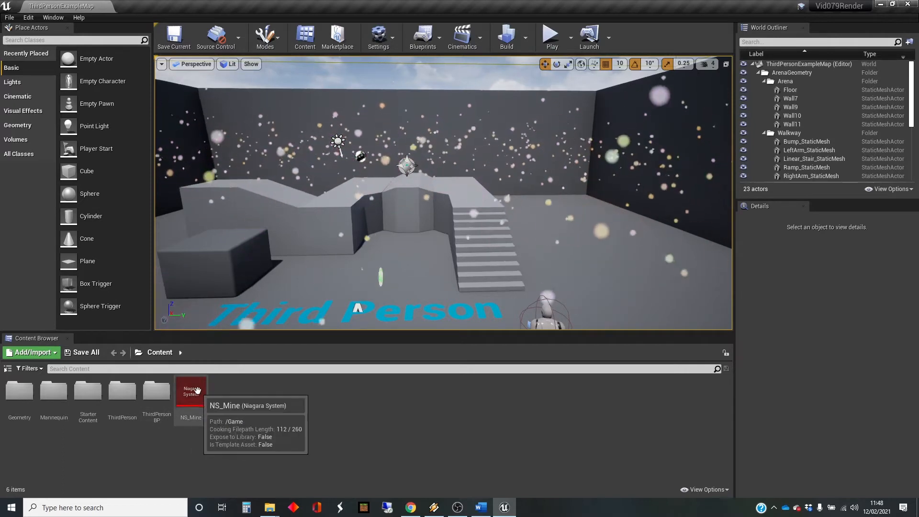
Open the NS_Mine Niagara system and delete the Sprite Renderer from its emitter.
double_click(191, 390)
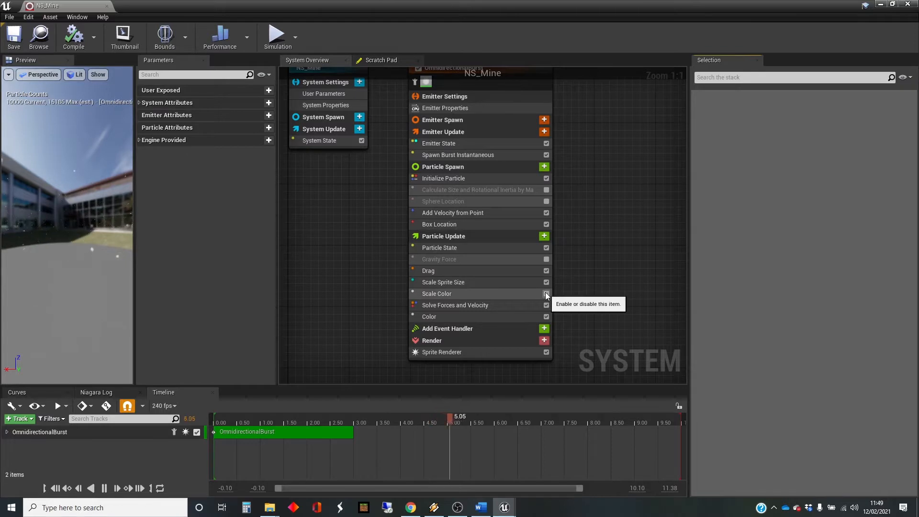
click(546, 294)
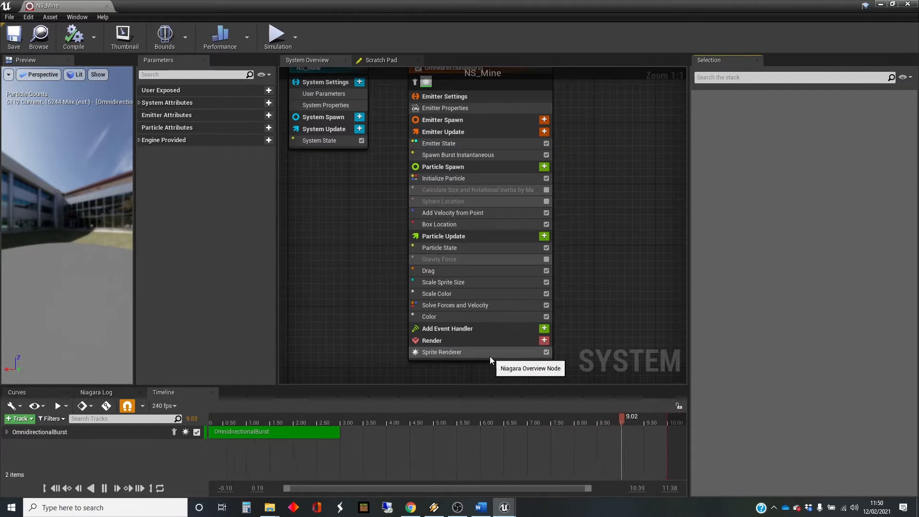
click(547, 352)
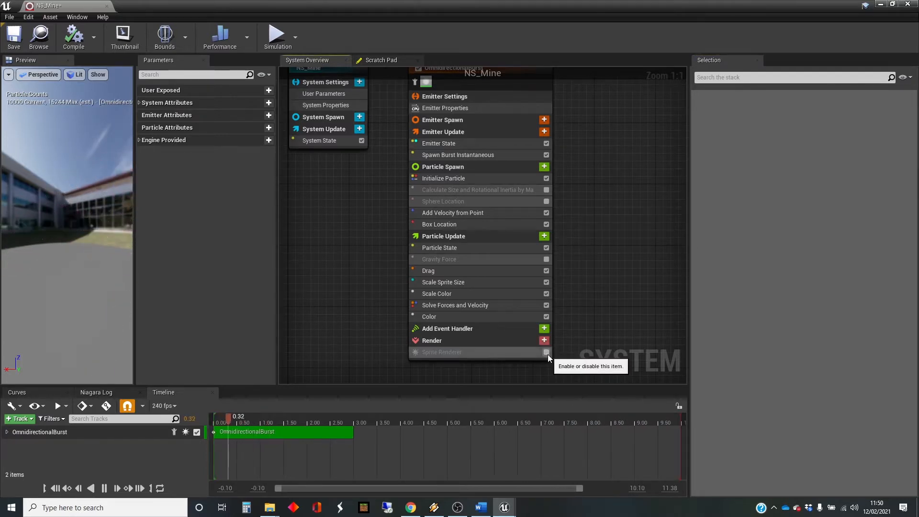
click(467, 352)
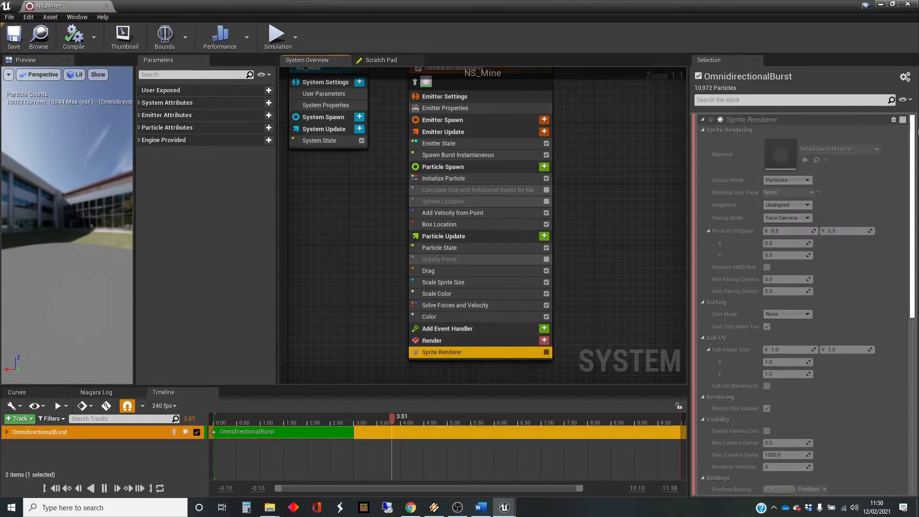
click(895, 120)
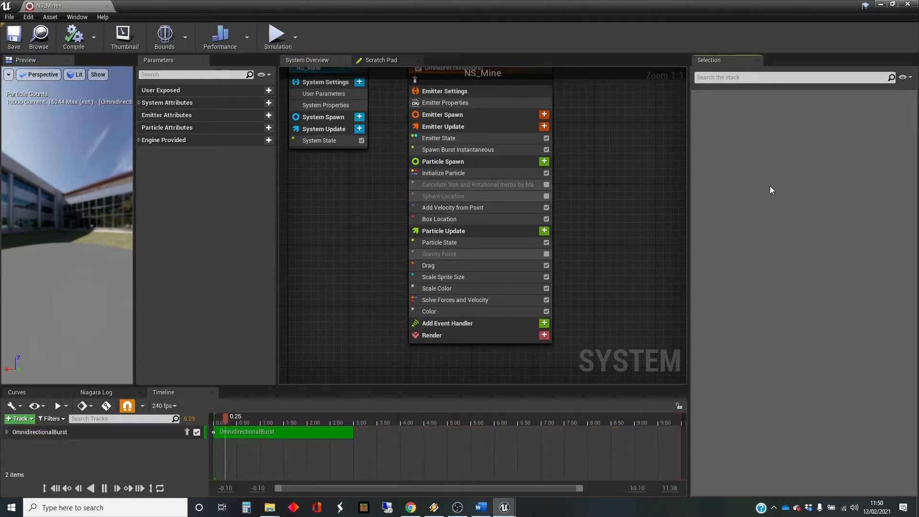
Add a Mesh Renderer to the emitter's Render stage and assign 1M_Cube as its particle mesh.
click(544, 335)
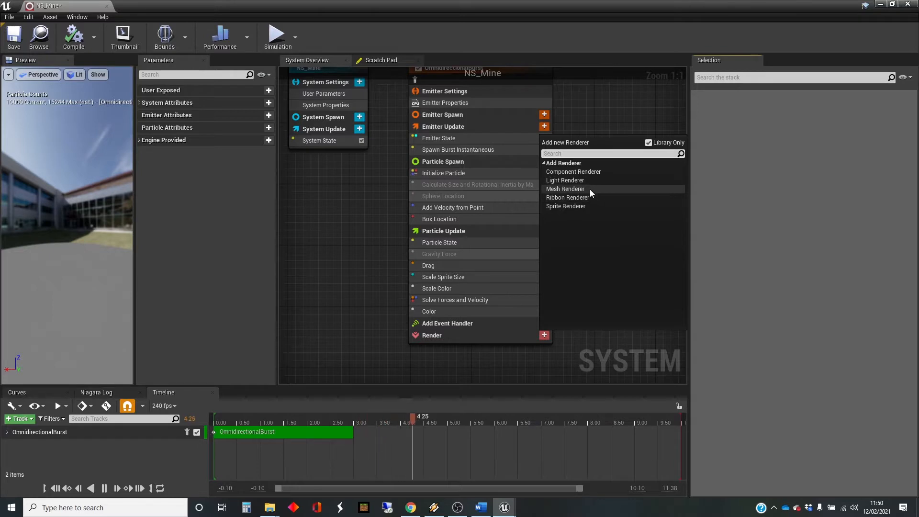
click(590, 188)
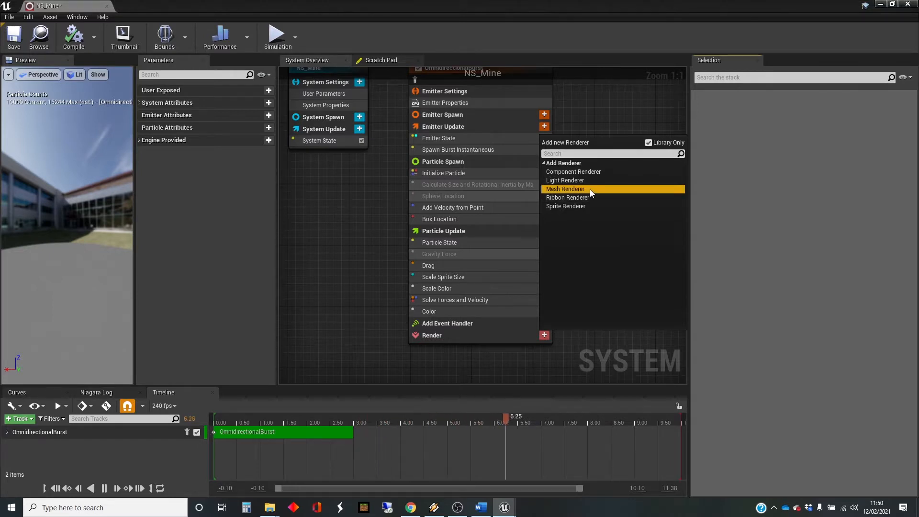
click(462, 353)
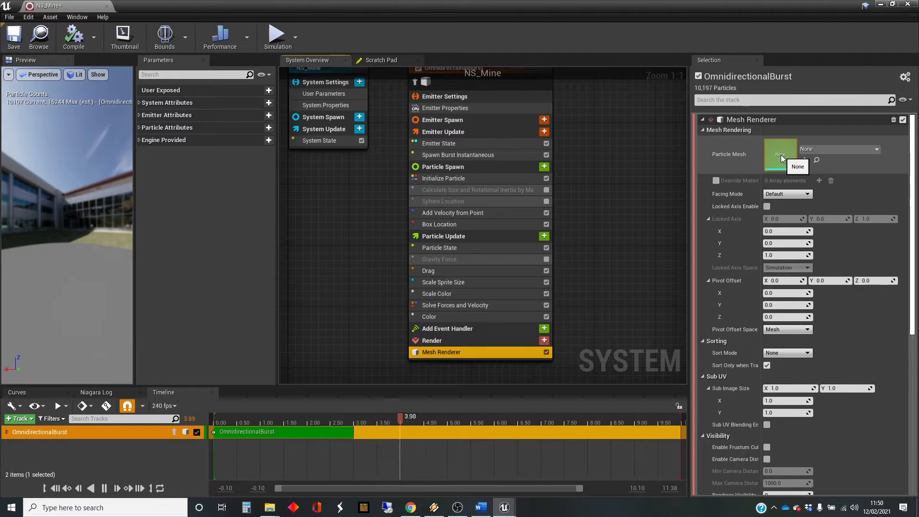
click(847, 150)
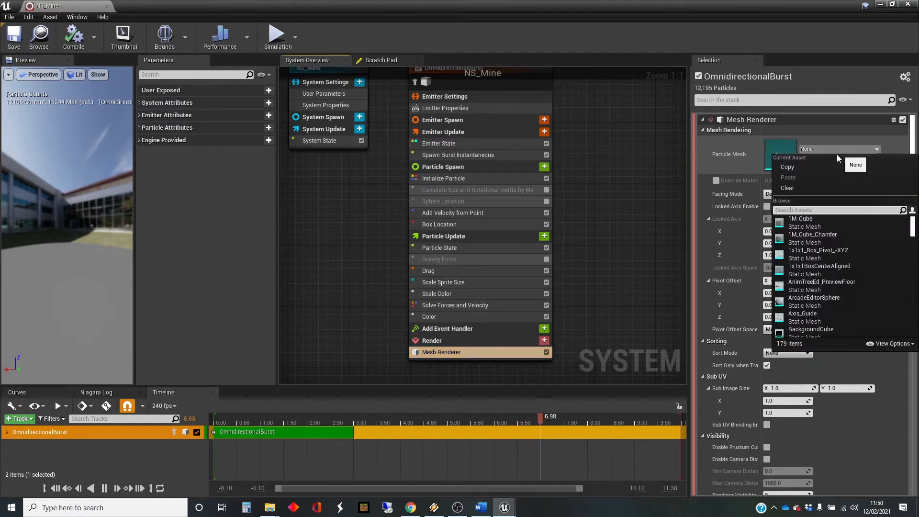
click(813, 220)
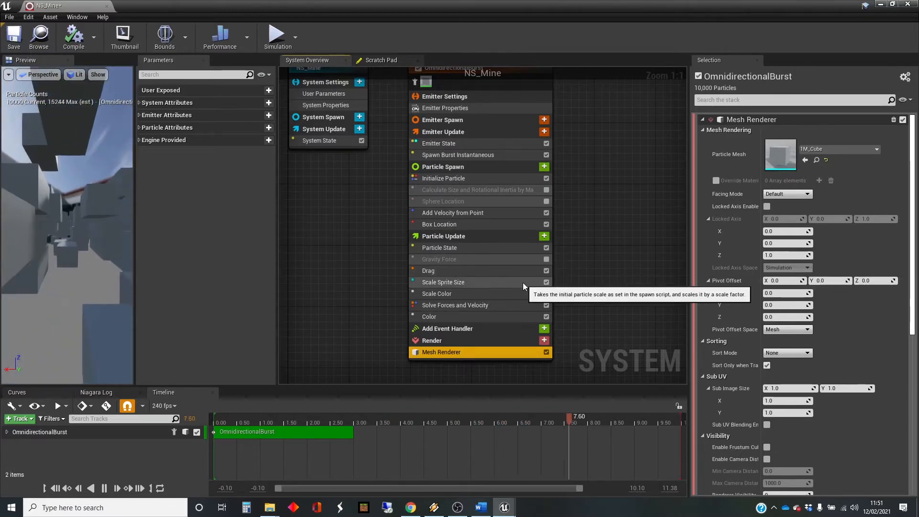
Disable the Scale Sprite Size, Scale Color and Color modules in Particle Update, and briefly test the Gravity Force module.
click(546, 283)
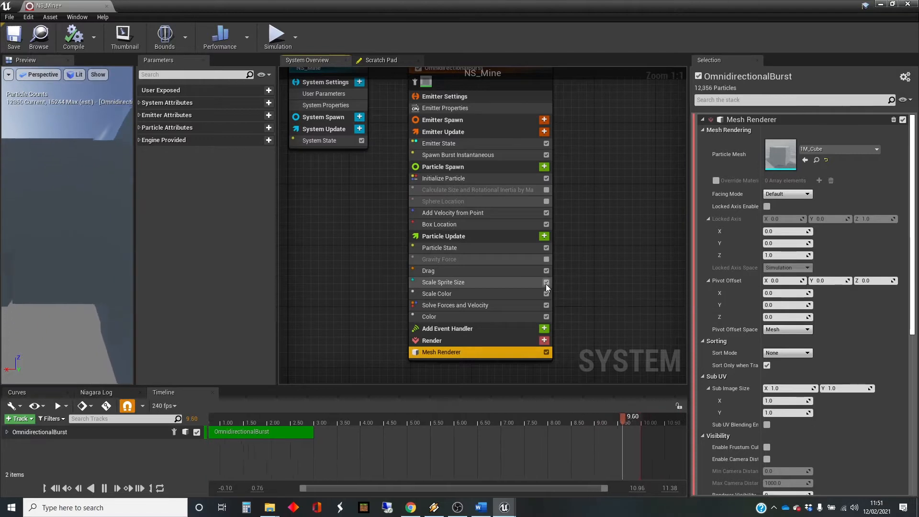
click(494, 293)
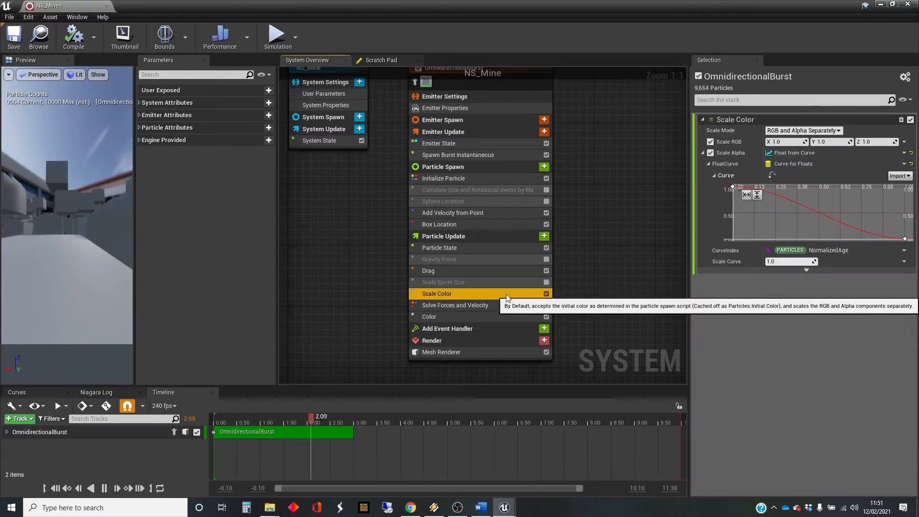
click(546, 293)
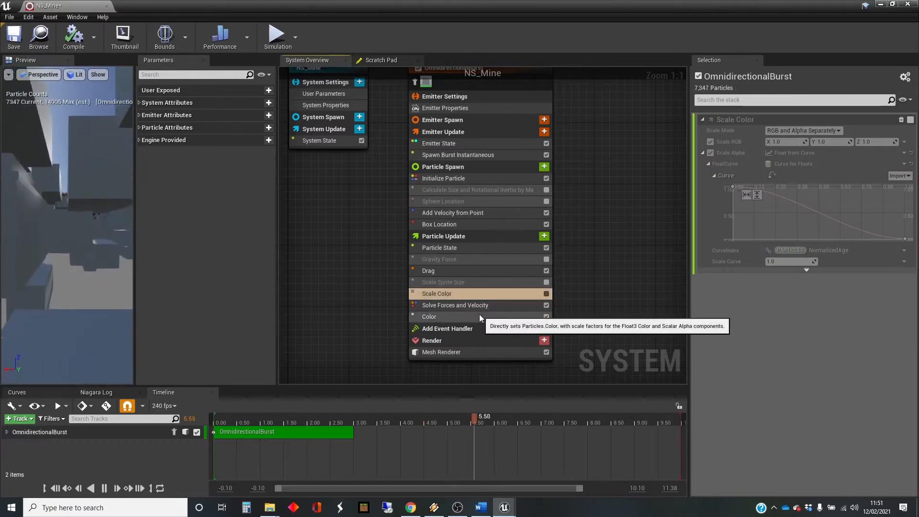
click(479, 315)
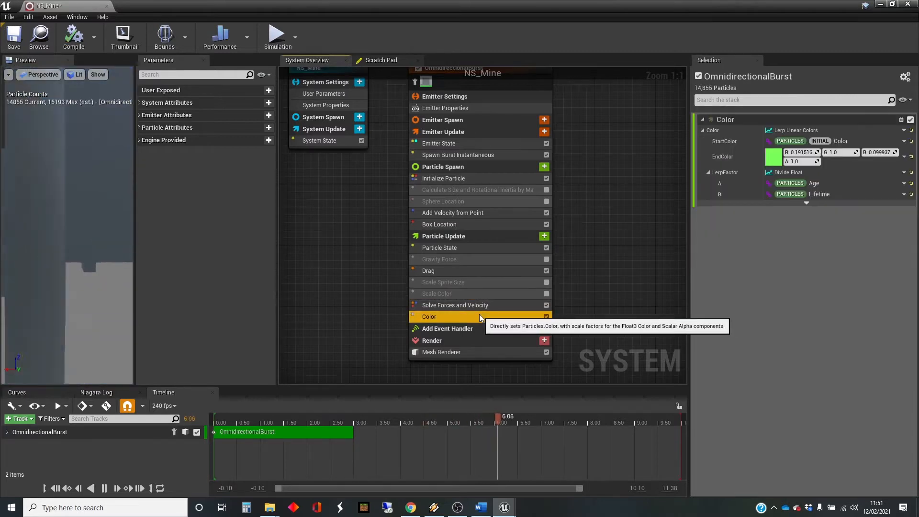
click(547, 316)
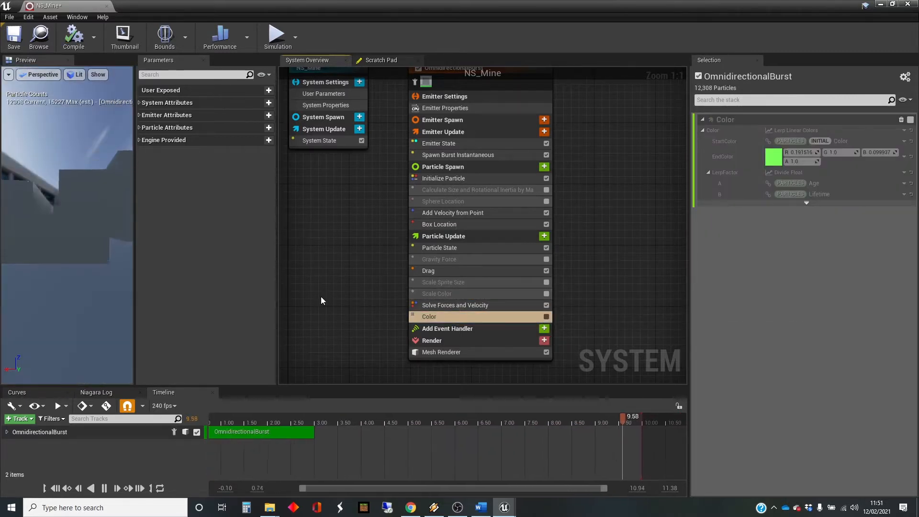
click(546, 260)
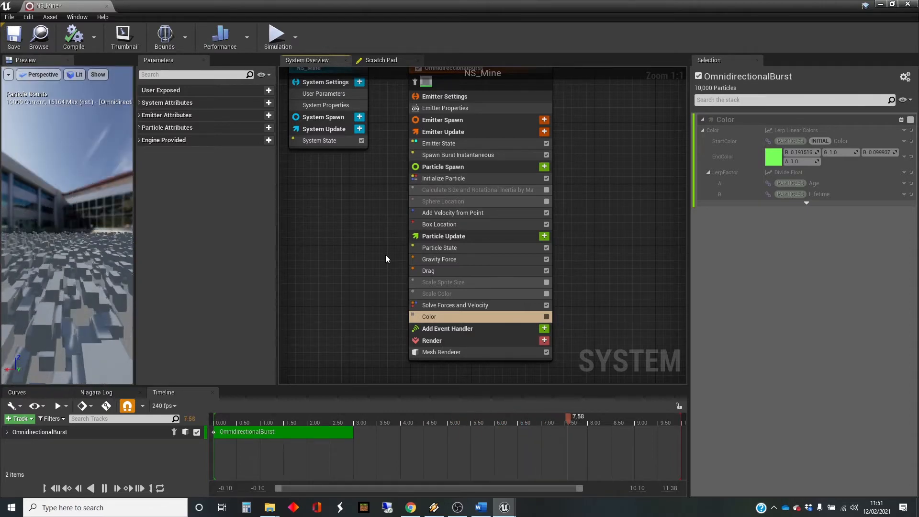
click(547, 259)
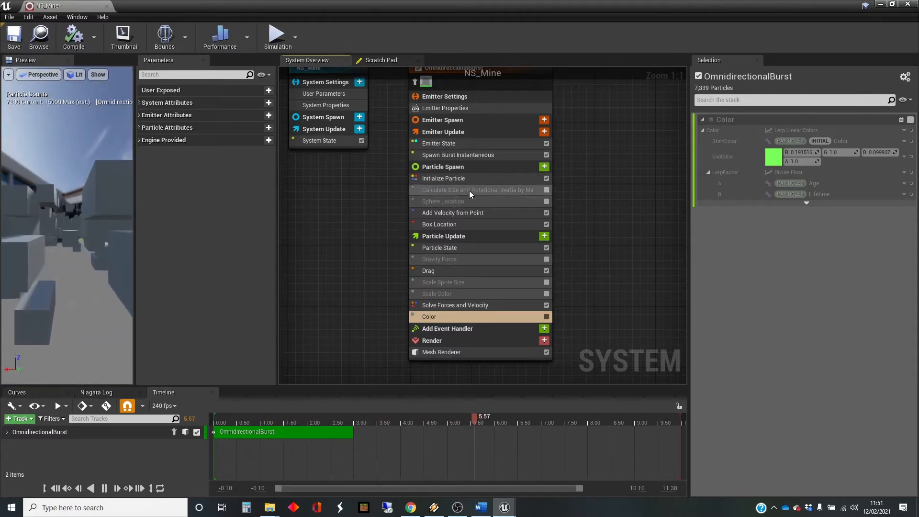
Set the Sprite Size Mode of the Initialize Particle module to Unset.
click(488, 180)
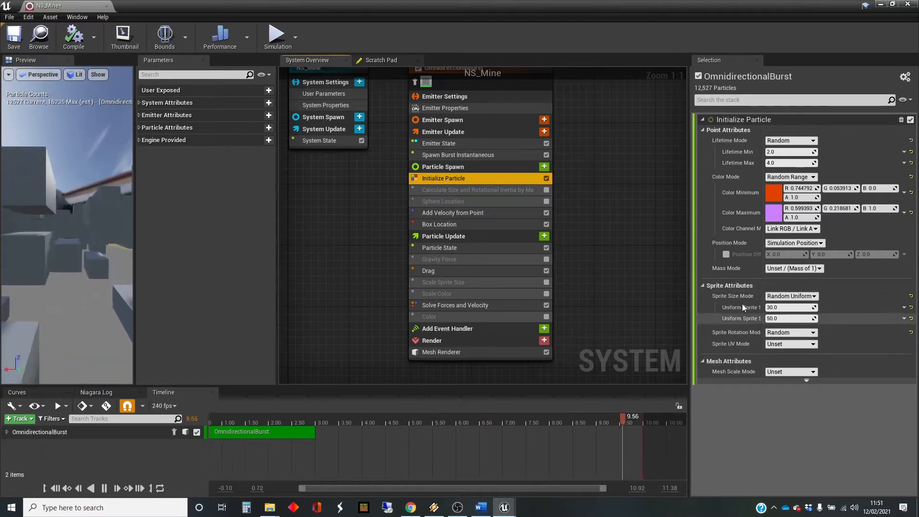
click(817, 298)
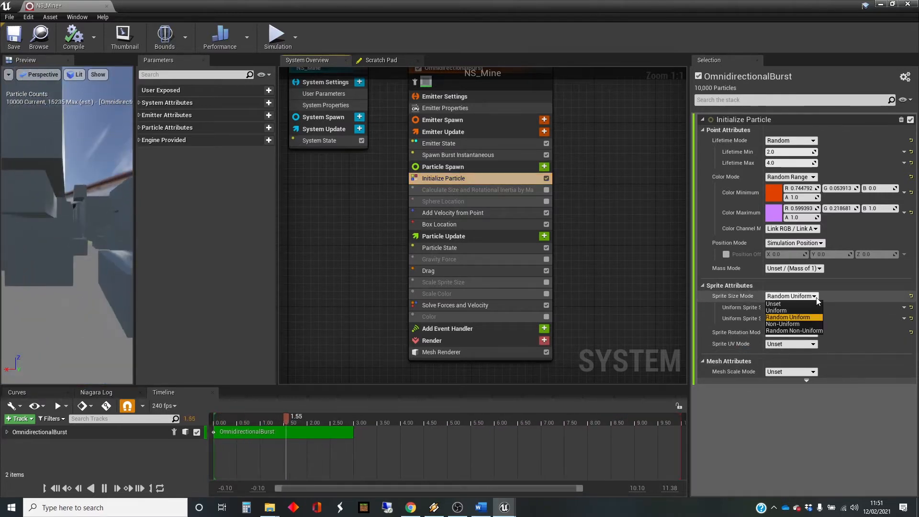
click(800, 303)
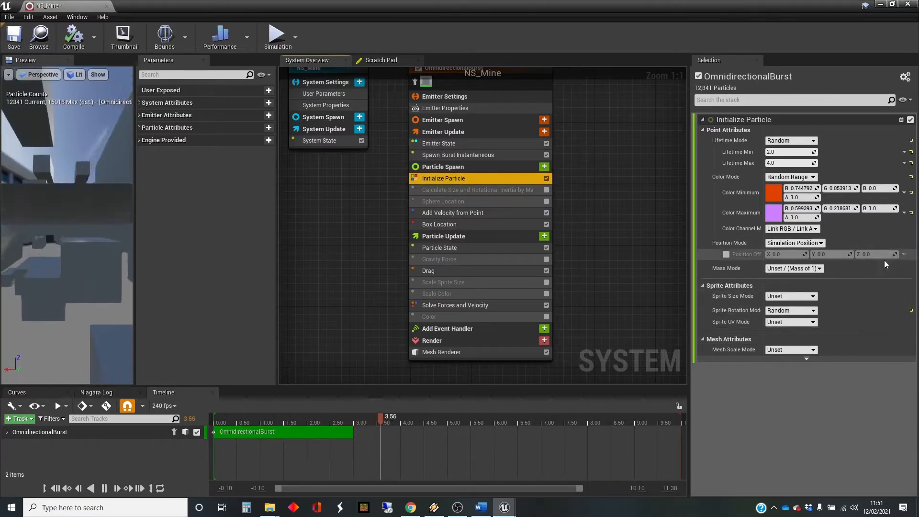
Set the Mesh Scale Mode to Random Uniform with a minimum scale of 0.1 and a maximum of 0.3.
click(813, 350)
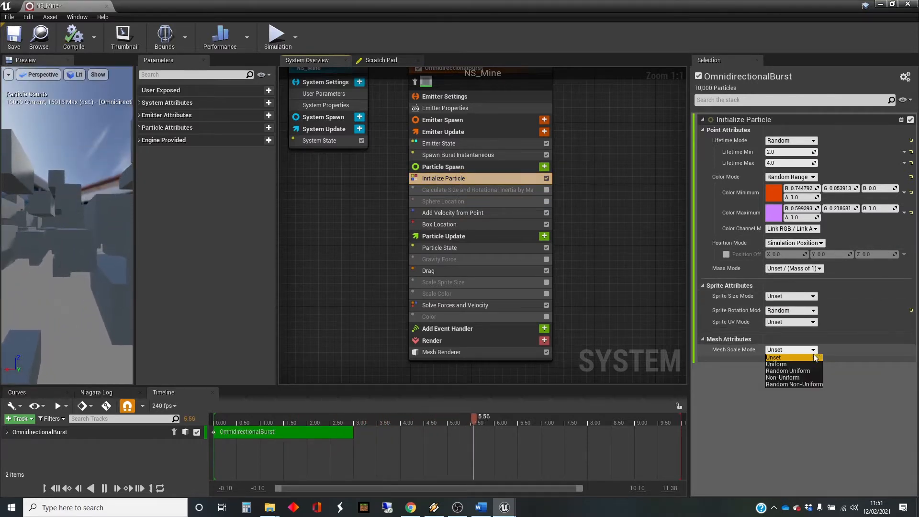
click(812, 371)
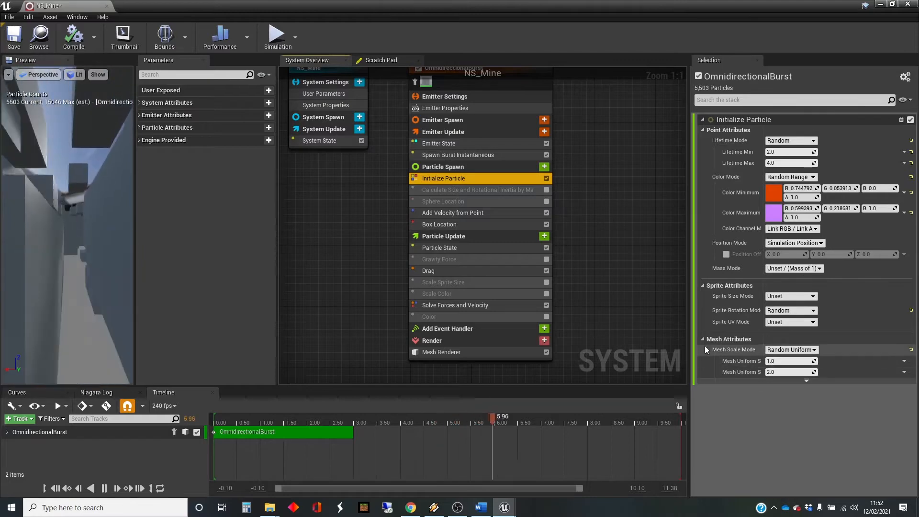
click(769, 361)
text(0.1)
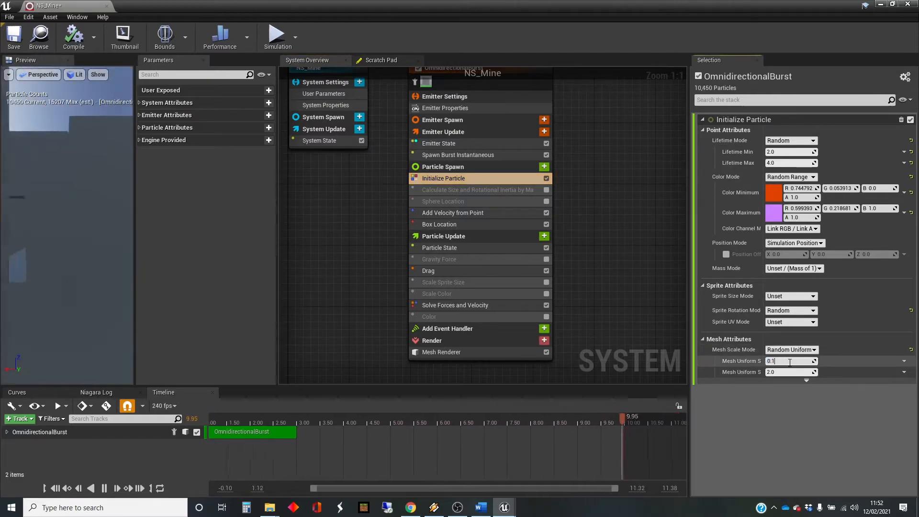
click(791, 372)
text(0.3)
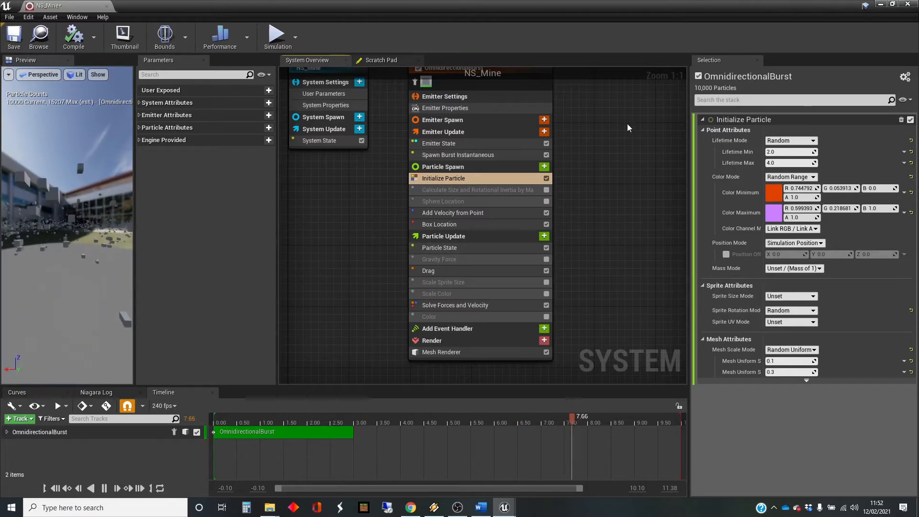
Inspect the cube particles in the level viewport and return to the NS_Mine editor.
click(881, 5)
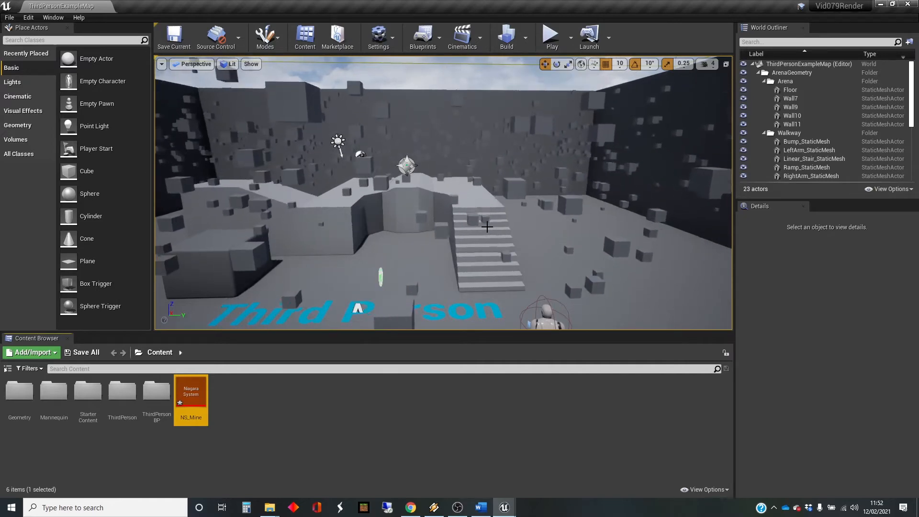
mouse_move(504, 508)
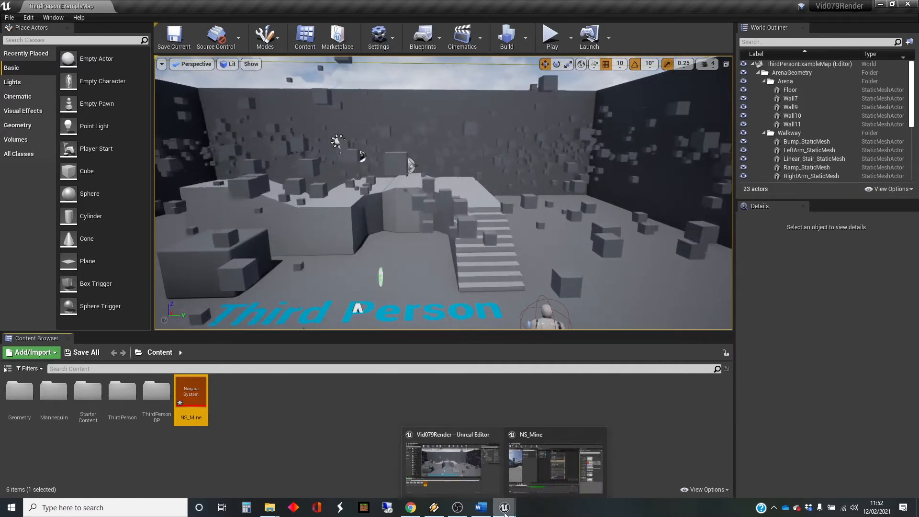
click(536, 482)
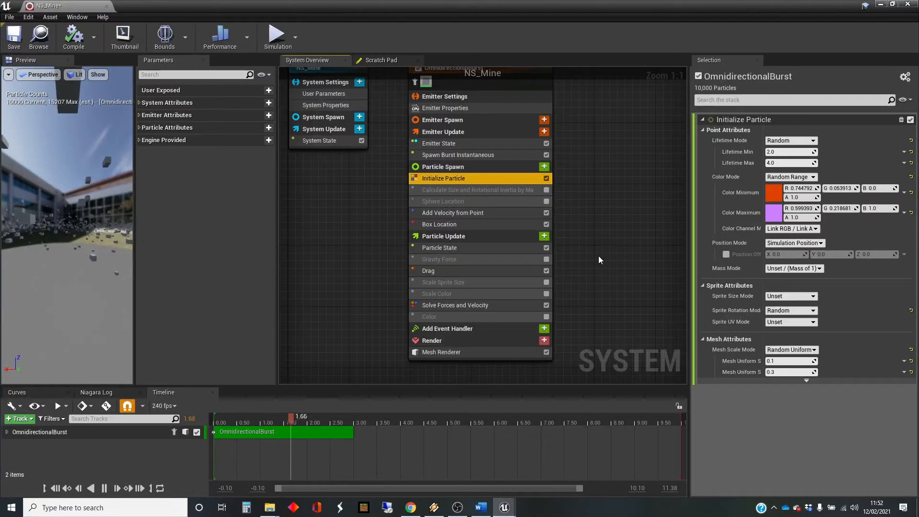
Enable Override Materials on the Mesh Renderer and add one array element to it.
click(458, 342)
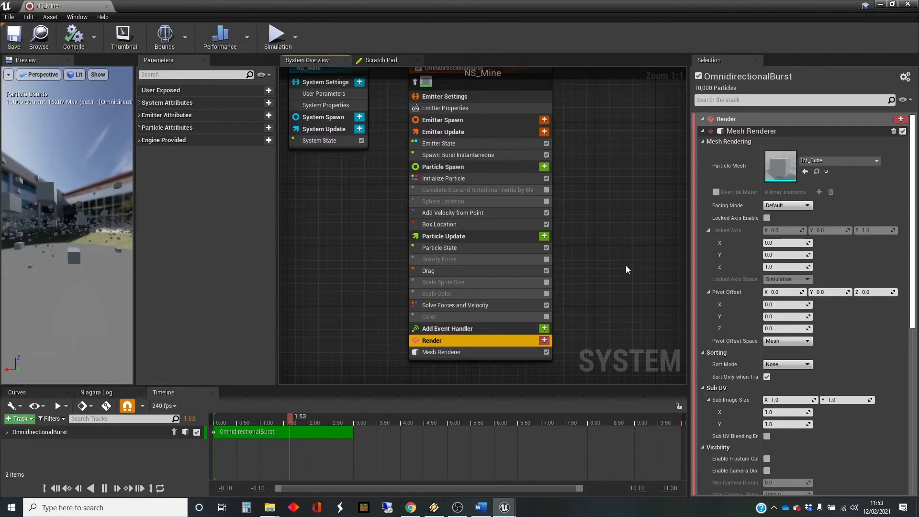
click(483, 352)
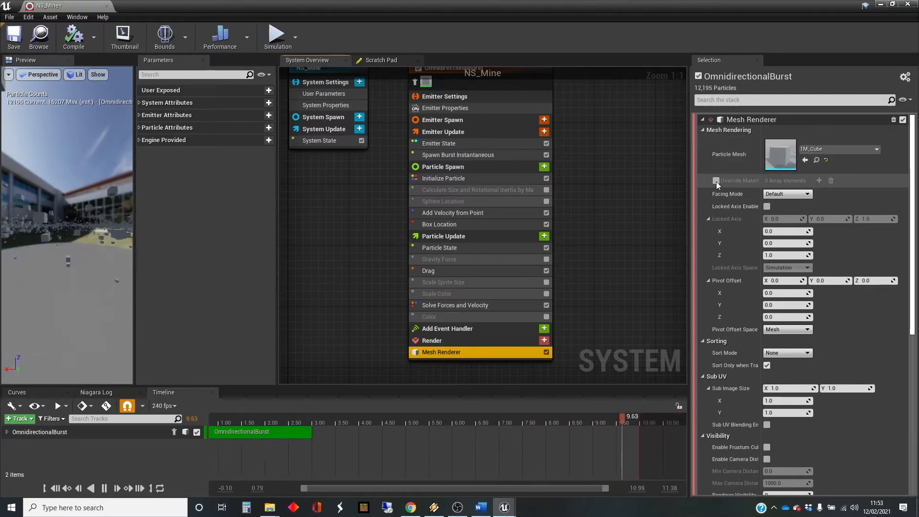
mouse_move(747, 185)
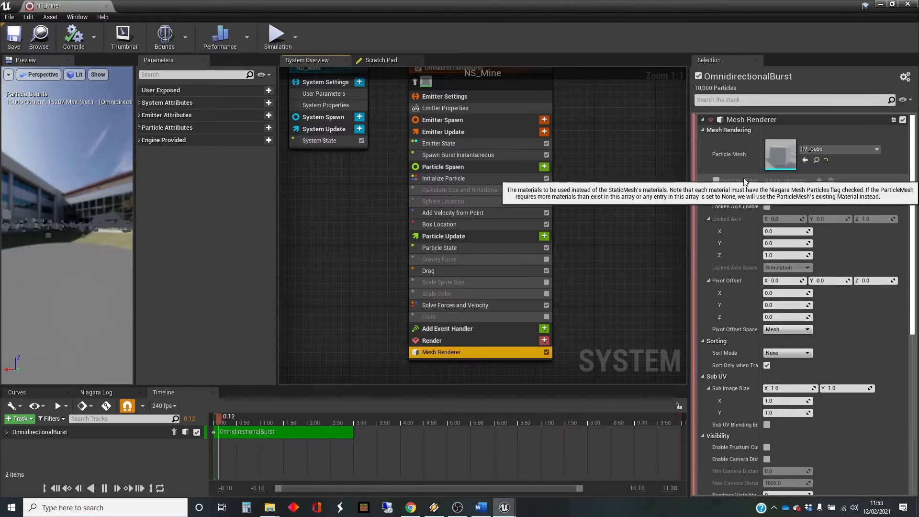
click(716, 181)
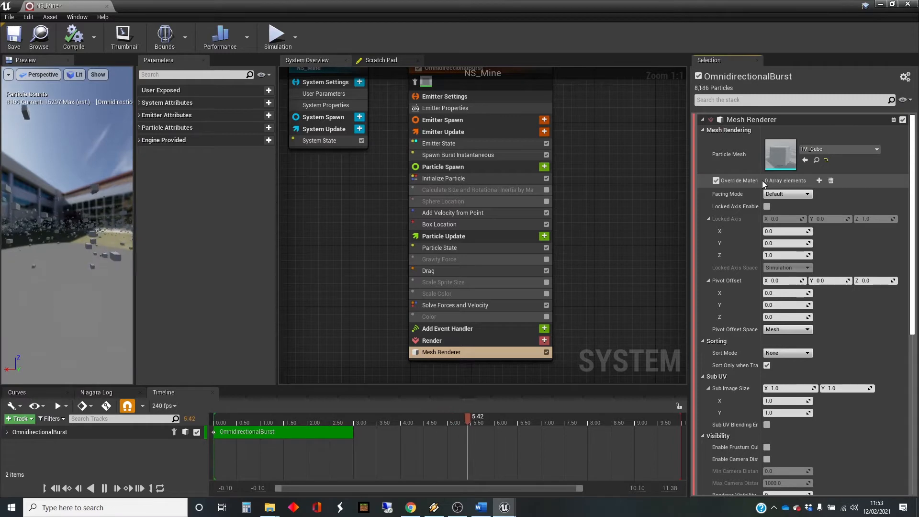
click(819, 181)
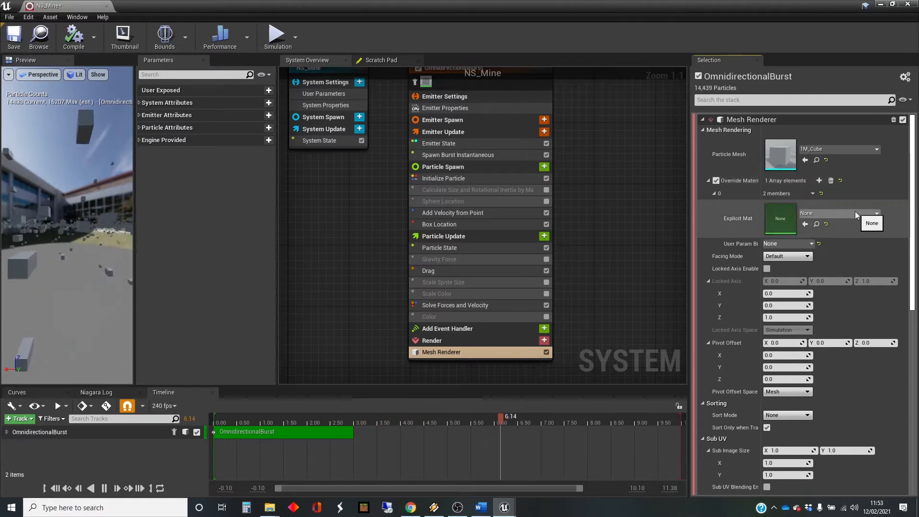
Exclude engine content from the material picker of the Mesh Renderer's override material.
click(876, 214)
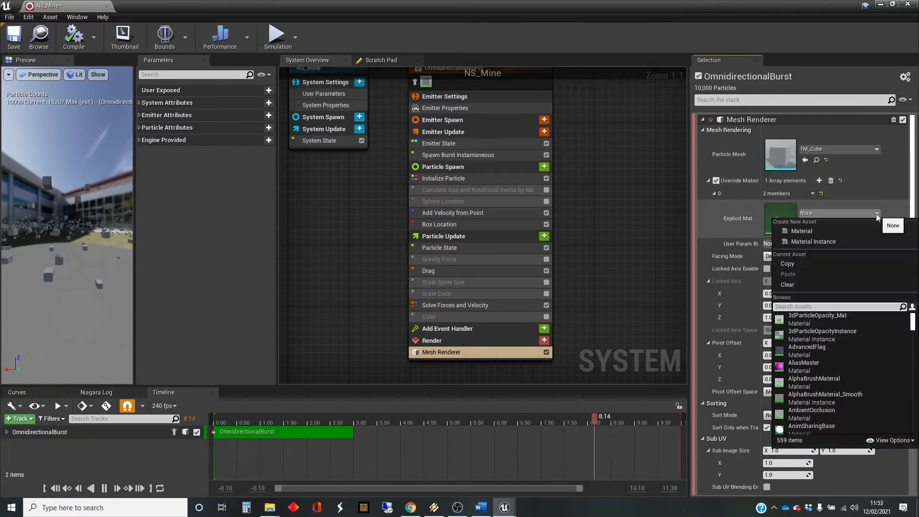
scroll(835, 354, down, 6)
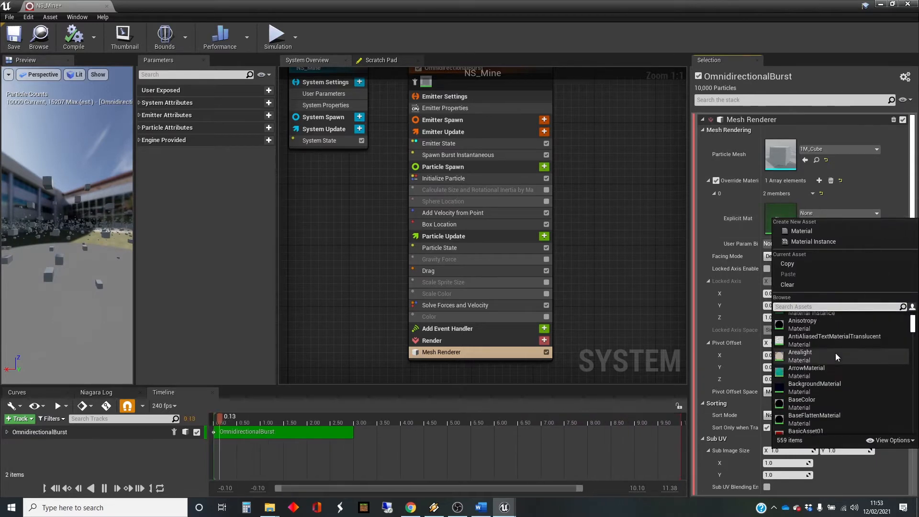
scroll(835, 352, down, 3)
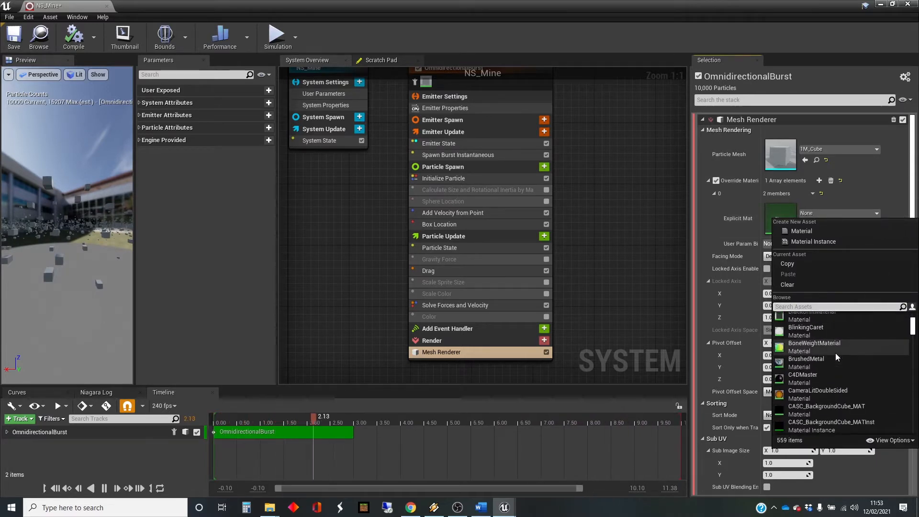
scroll(836, 352, down, 3)
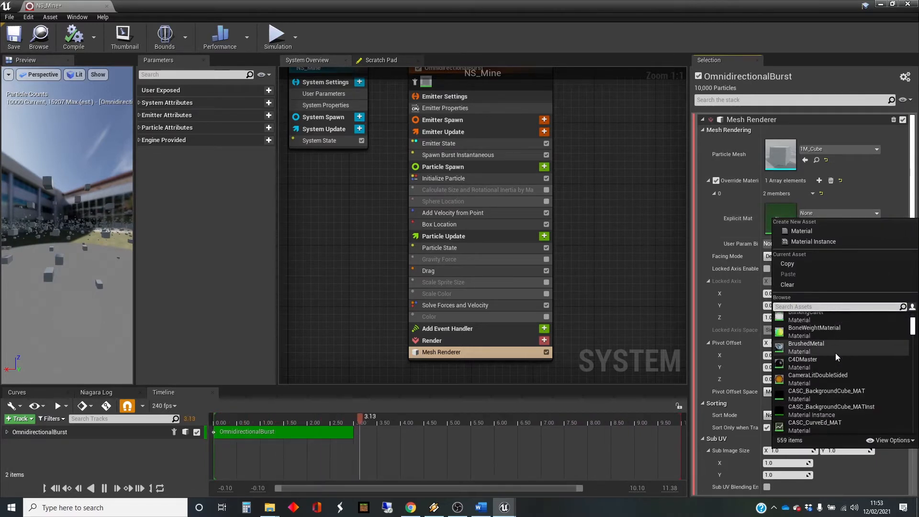
click(905, 441)
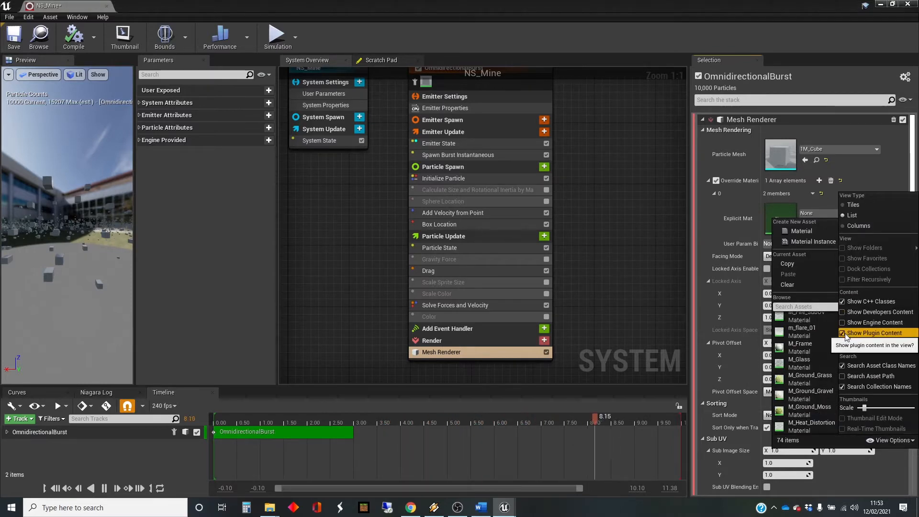
click(663, 267)
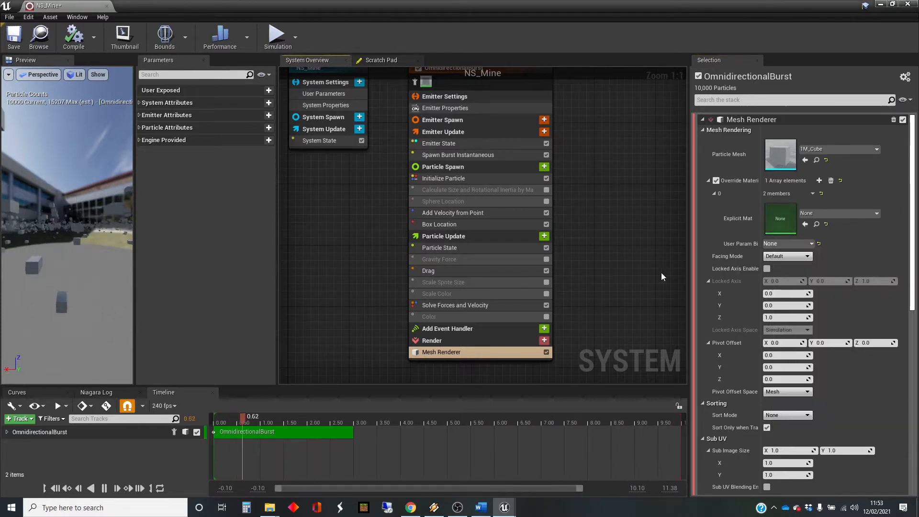
Assign M_Tech_Hex_Tile_Pulse as the explicit material of the Mesh Renderer's override element.
click(877, 213)
scroll(860, 357, down, 5)
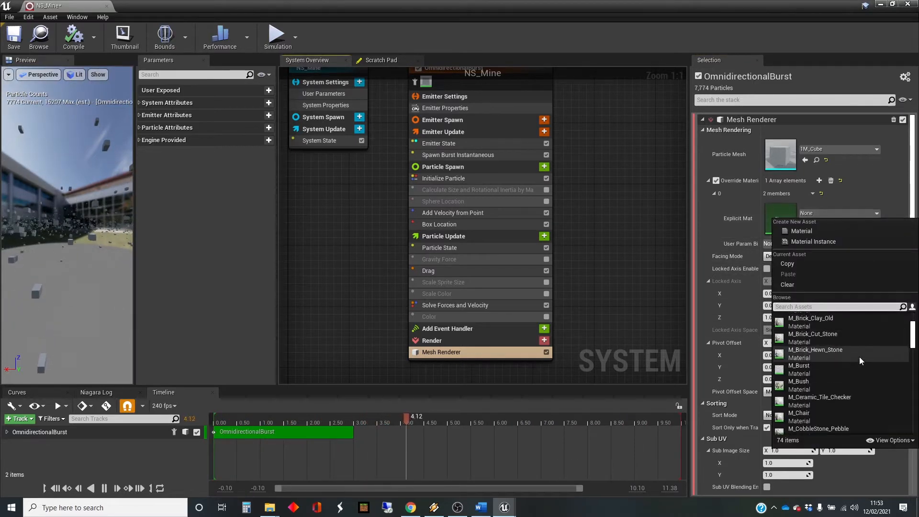
scroll(860, 357, down, 5)
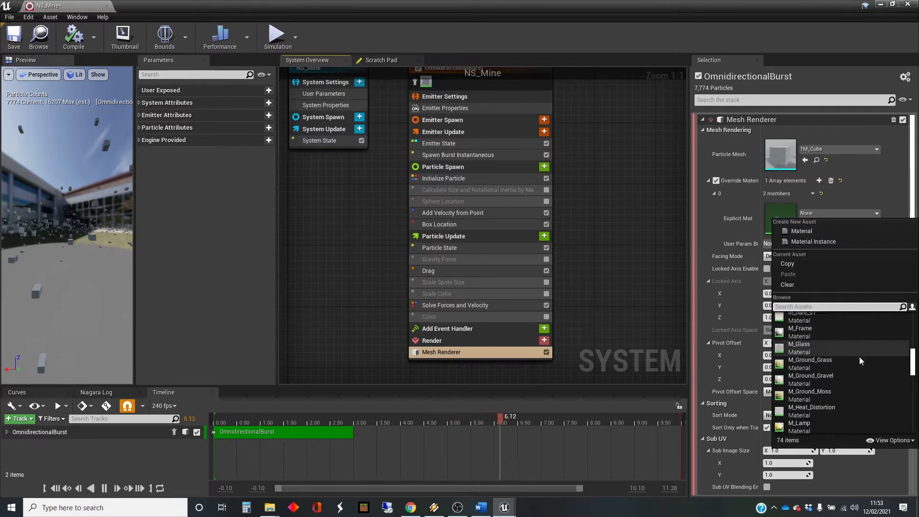
scroll(860, 357, down, 2)
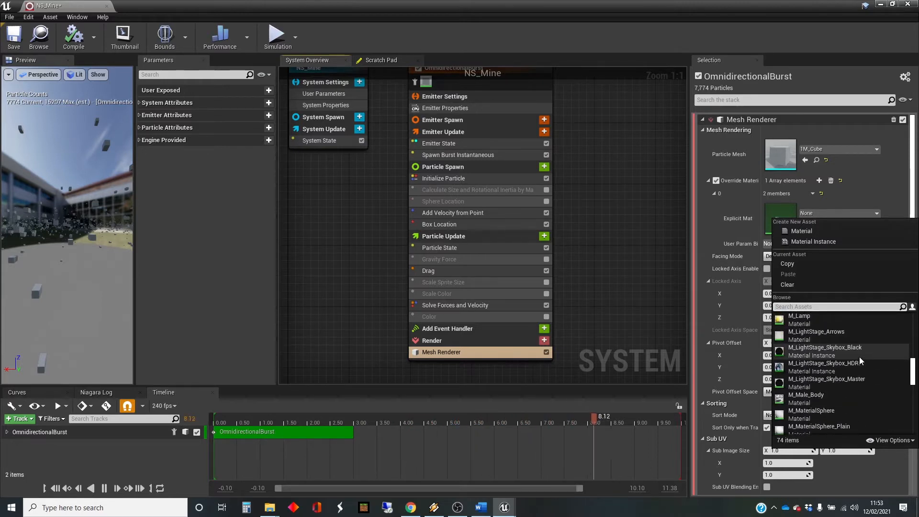
scroll(859, 357, down, 5)
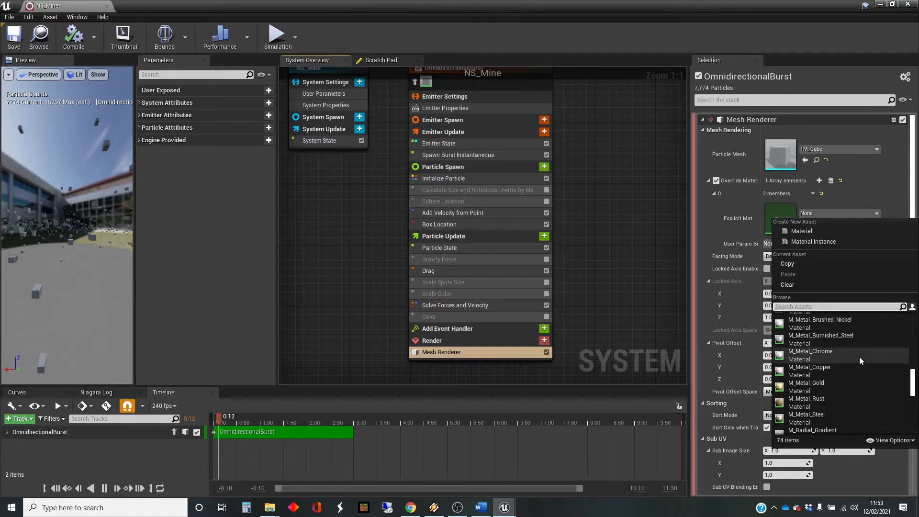
scroll(860, 357, down, 10)
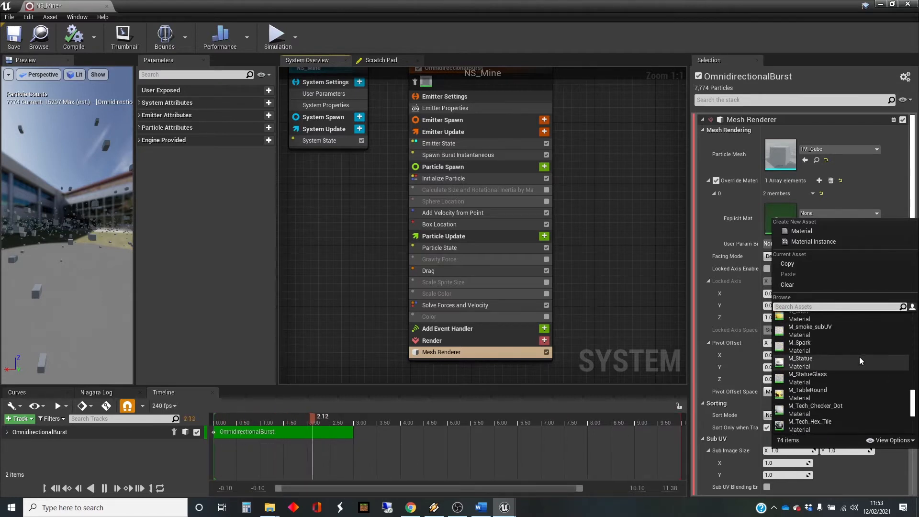
scroll(860, 362, down, 1)
scroll(860, 357, down, 1)
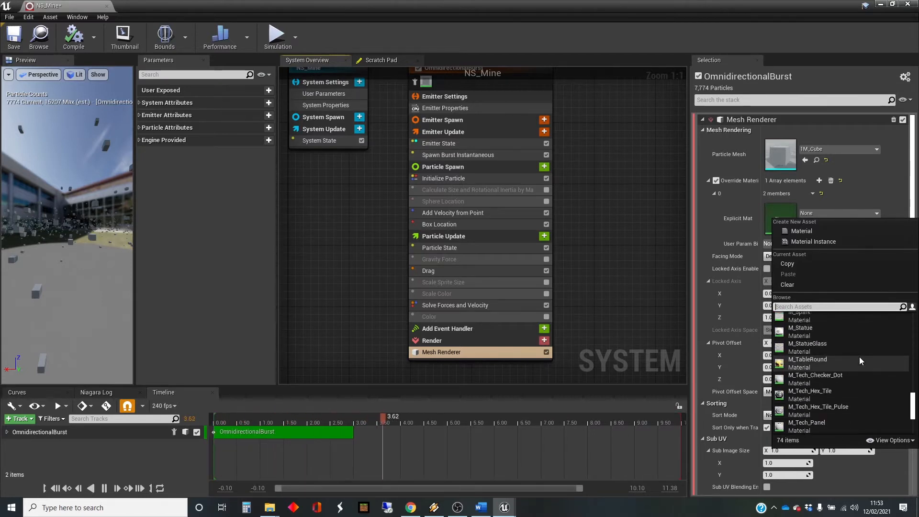
click(826, 410)
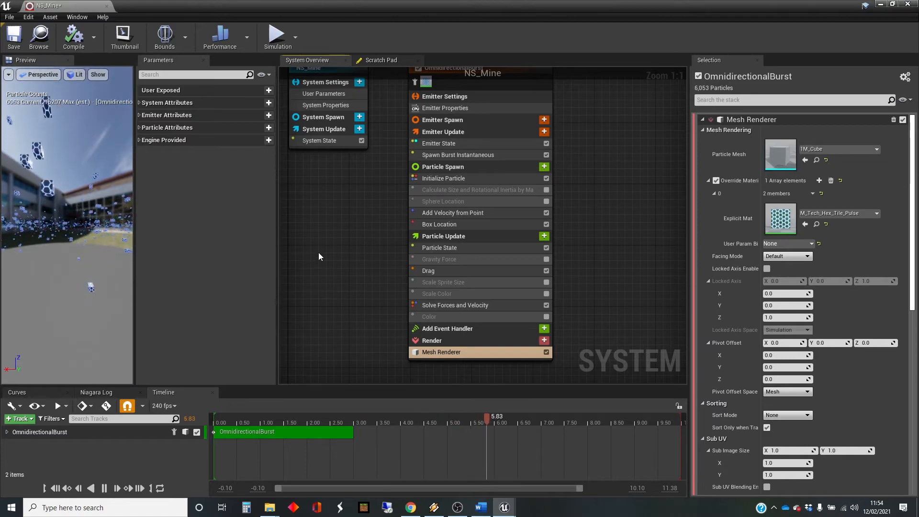
Inspect the hex-tile cube particles in the level viewport and return to the NS_Mine editor.
click(880, 4)
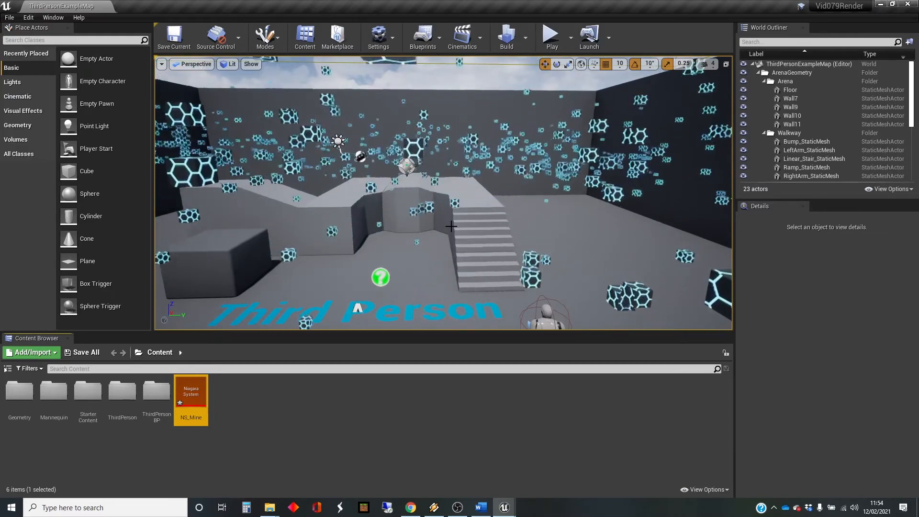
right_drag(443, 193, 468, 152)
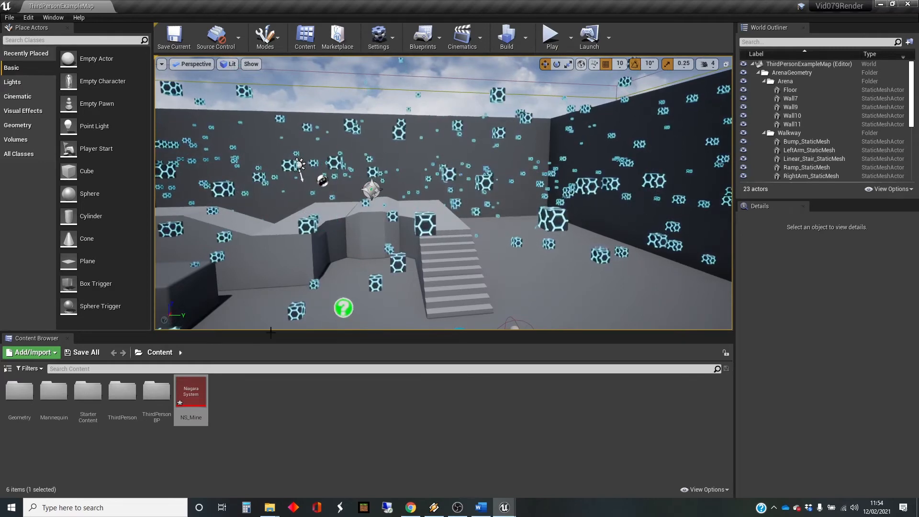
double_click(195, 391)
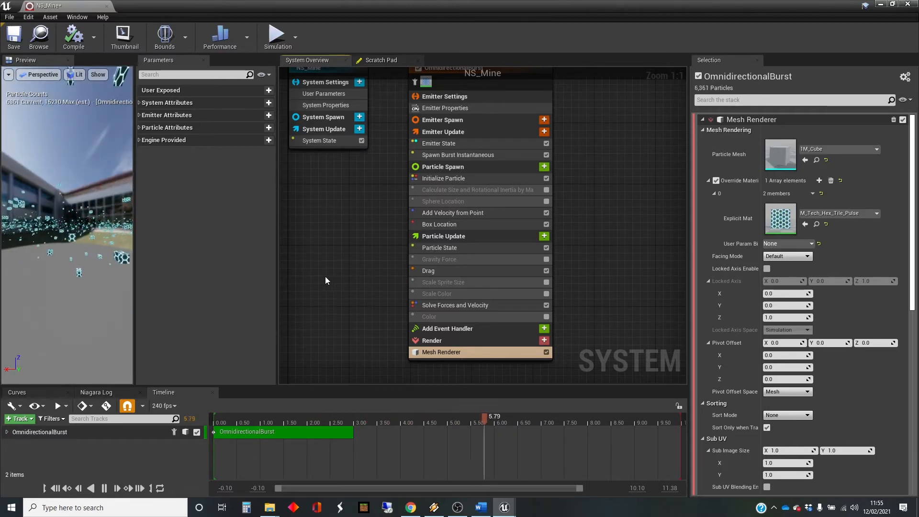
Replace the emitter's Mesh Renderer with a Ribbon Renderer and show its properties.
click(547, 352)
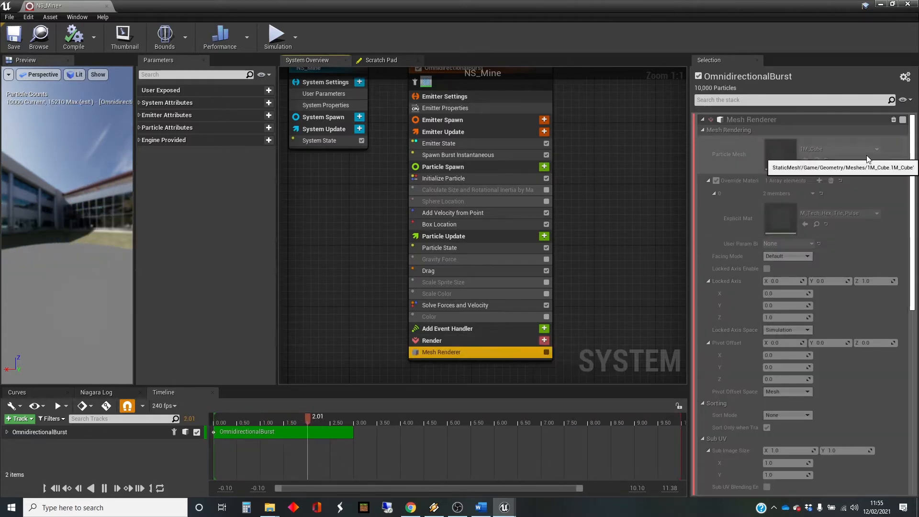
click(893, 119)
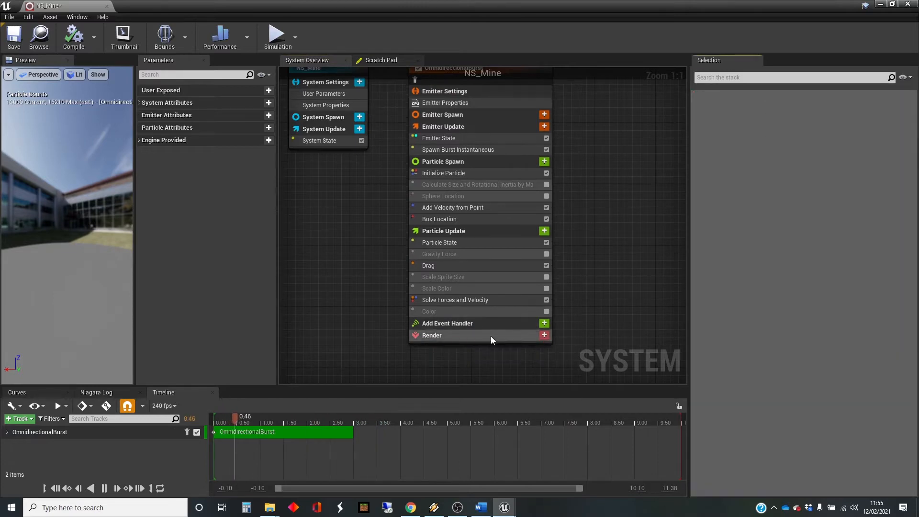
click(544, 335)
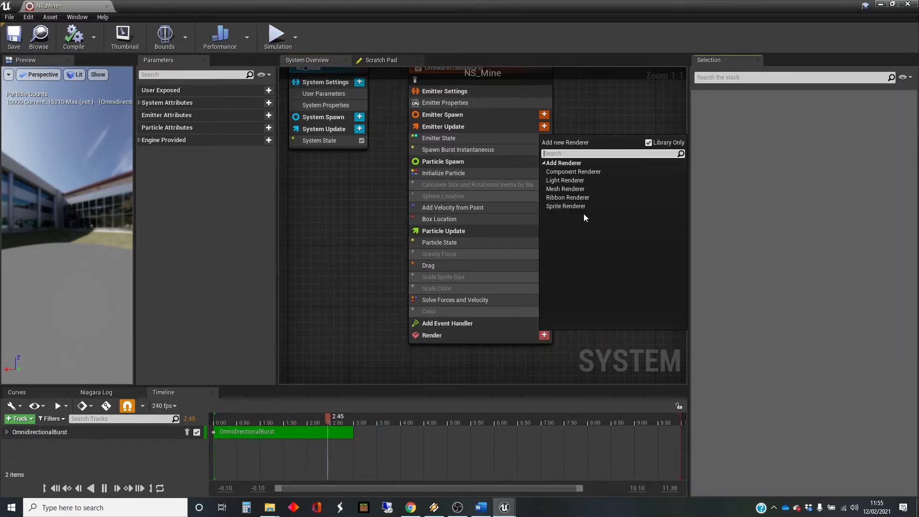
click(581, 197)
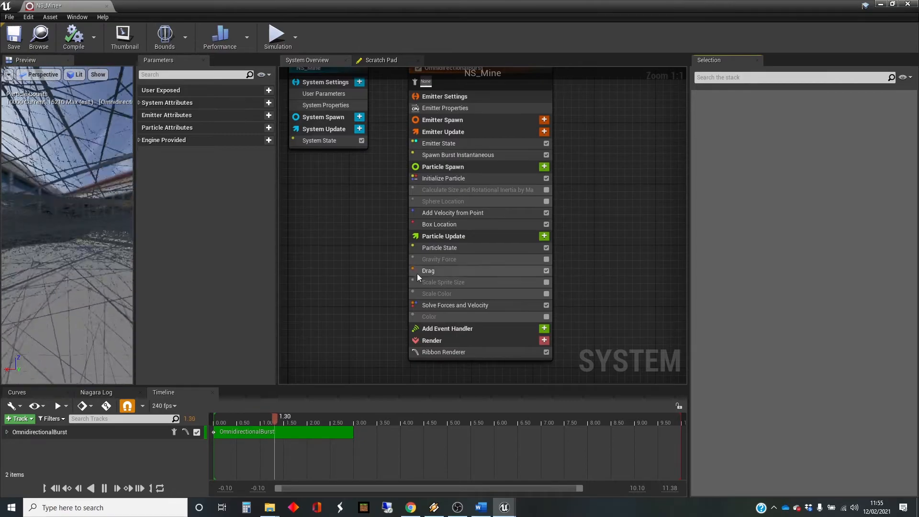
click(449, 354)
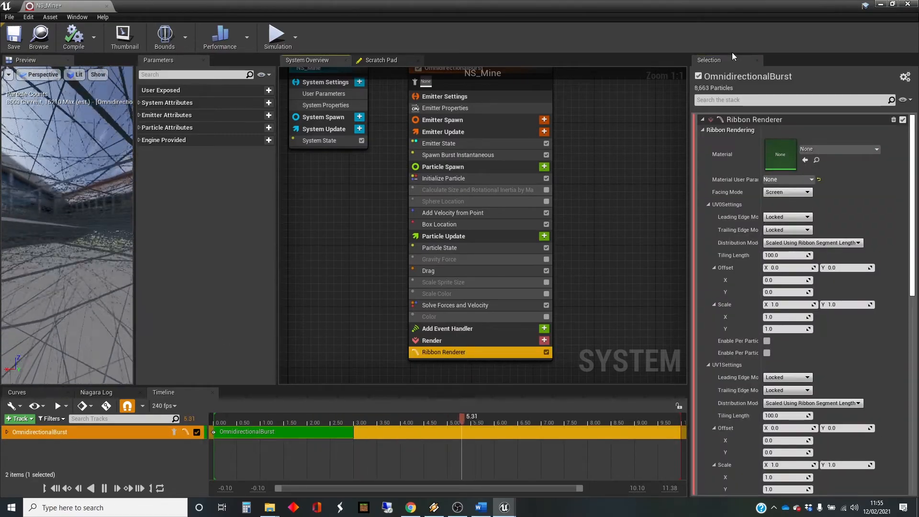
Examine the ribbon particles from different angles in the level viewport, then reopen the NS_Mine system.
click(881, 4)
mouse_move(540, 230)
right_down()
mouse_move(539, 268)
mouse_move(548, 273)
mouse_move(656, 259)
mouse_move(684, 264)
mouse_move(700, 283)
mouse_move(790, 297)
mouse_move(502, 254)
mouse_move(532, 232)
right_up()
key(w)
key(s)
key(a)
key(d)
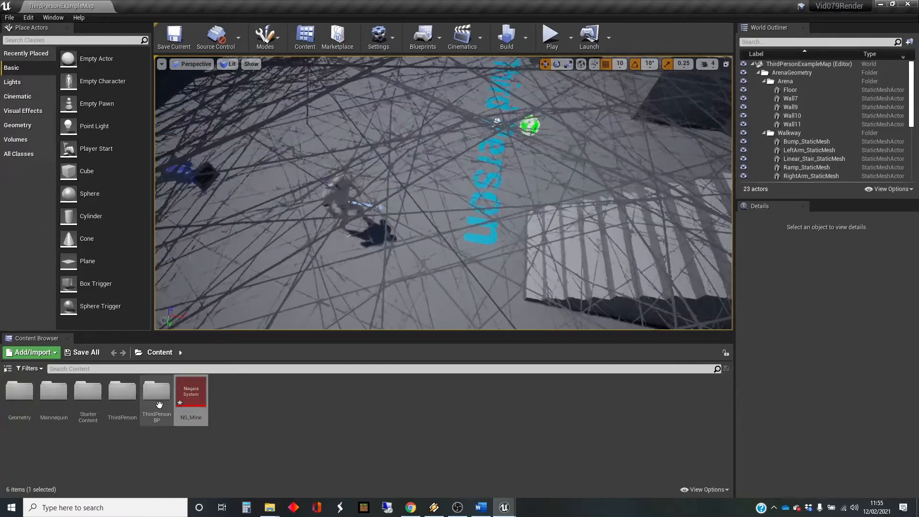
click(188, 389)
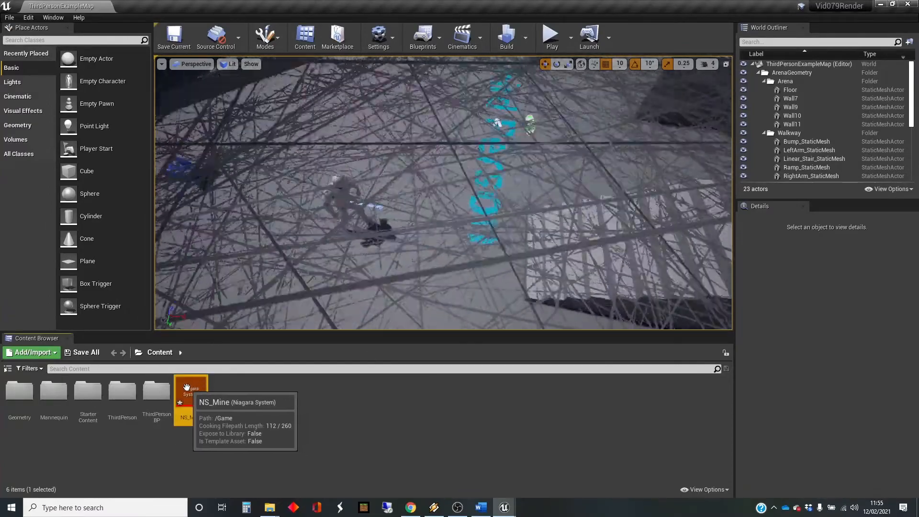
double_click(187, 388)
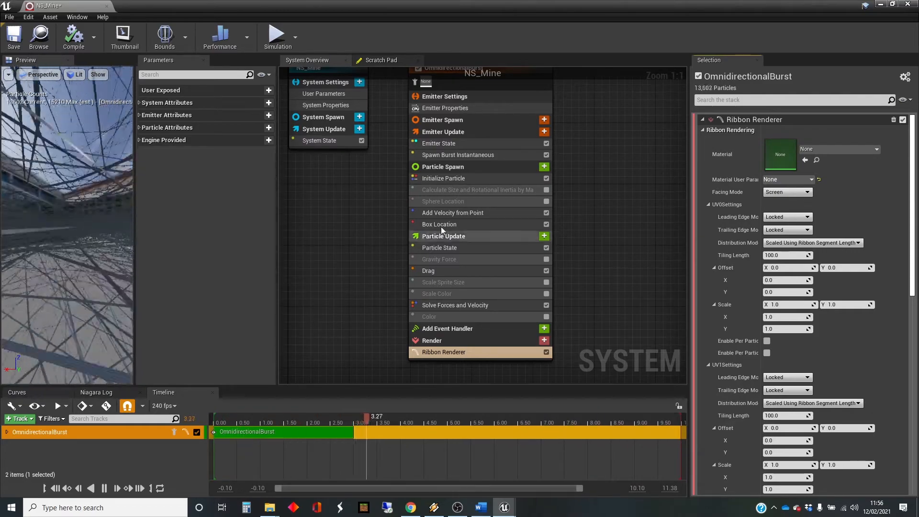
Disable the Initialize Particle module and add an Initialize Ribbon module to Particle Spawn.
click(483, 178)
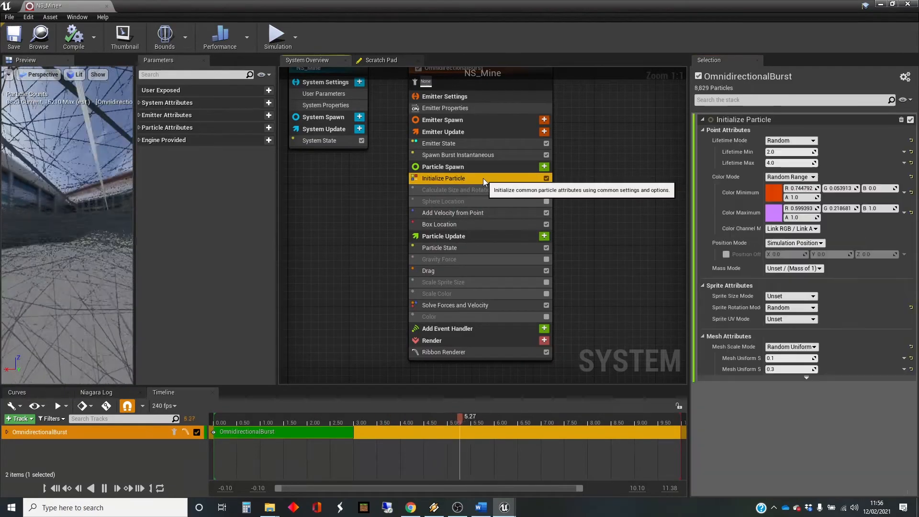
click(547, 178)
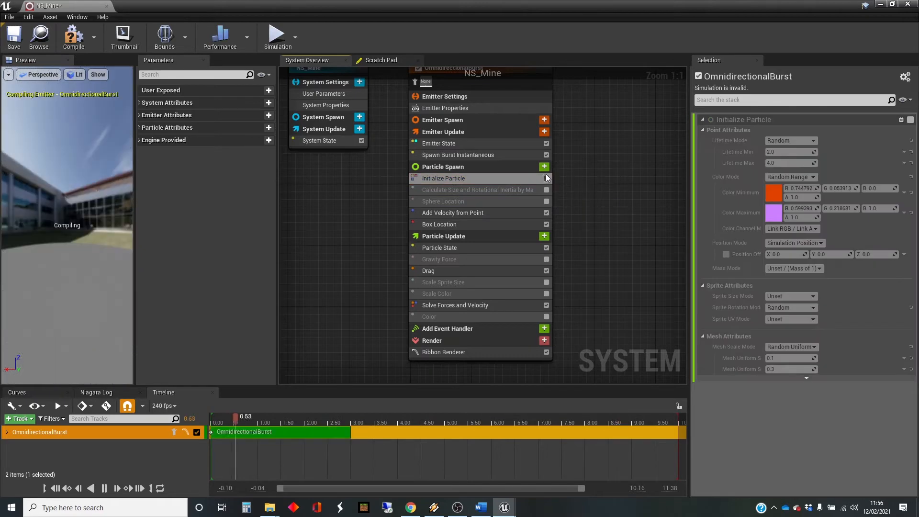
click(545, 167)
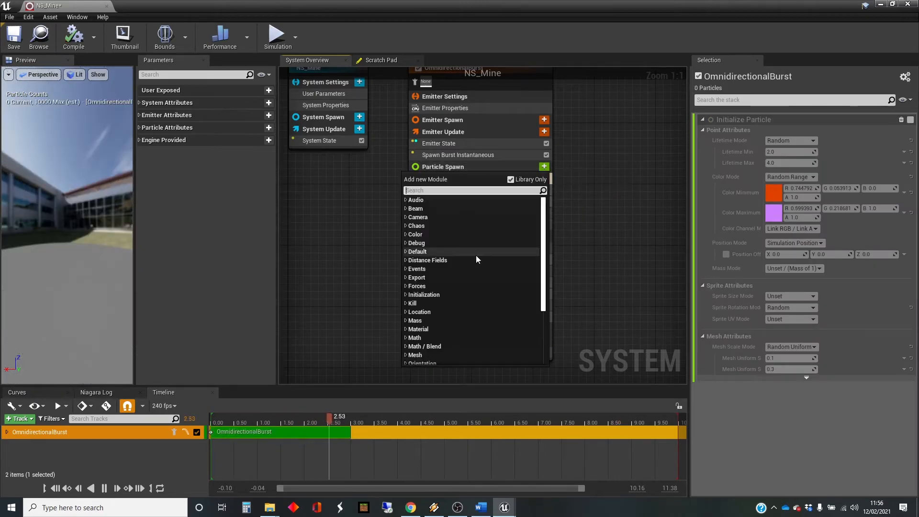
scroll(476, 255, down, 3)
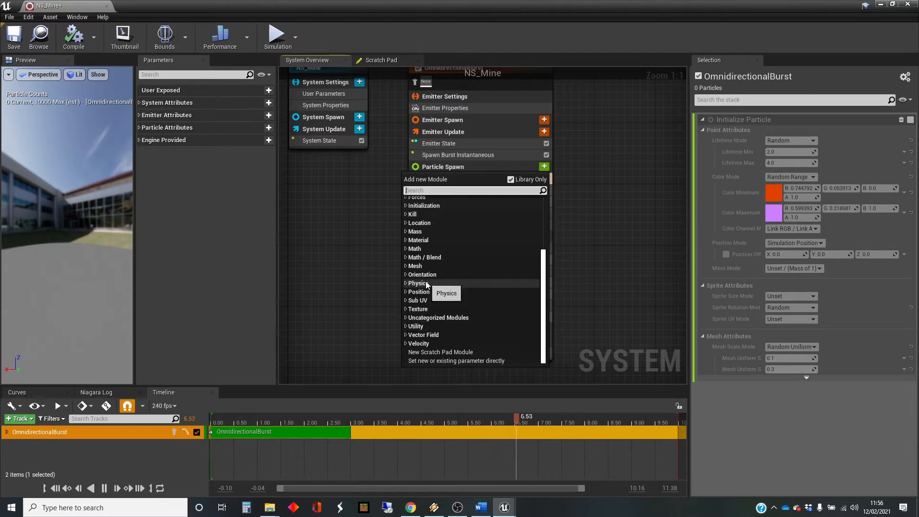
scroll(429, 273, up, 2)
click(406, 237)
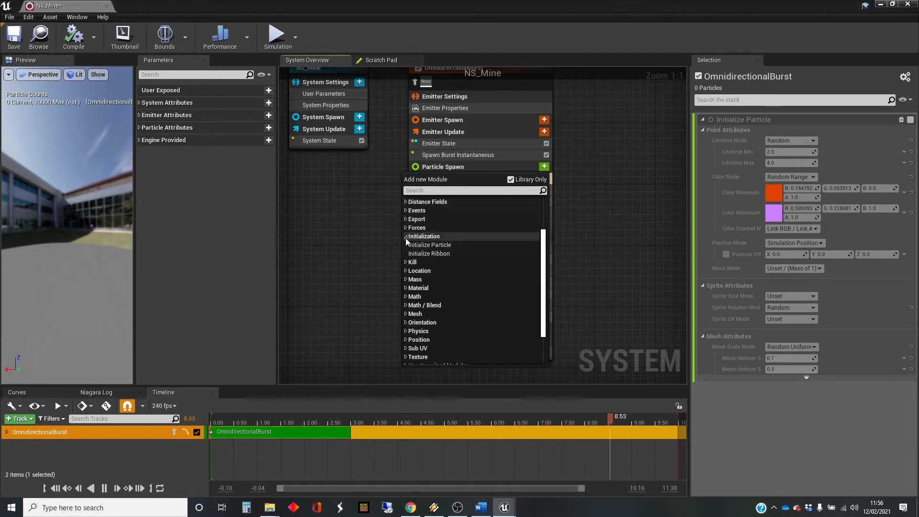
click(445, 254)
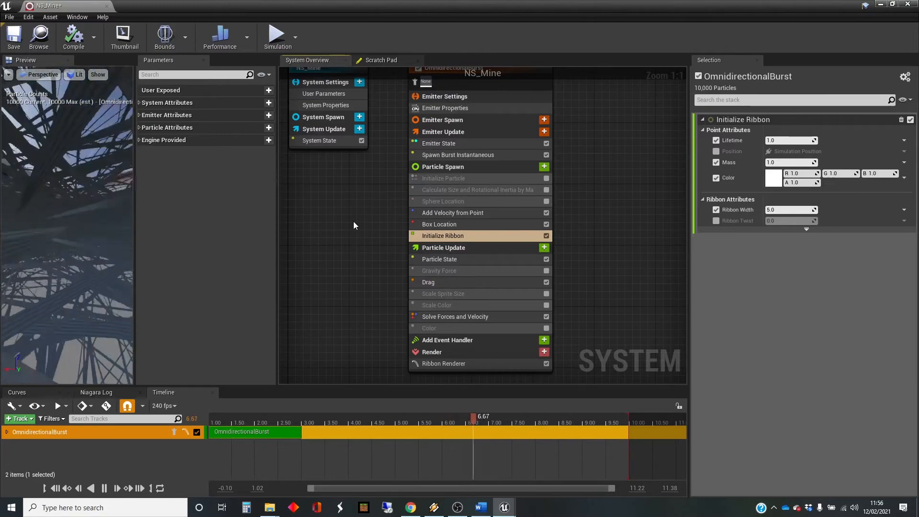
Disable the Spawn Burst Instantaneous module and add a Spawn Rate module to Emitter Update.
click(477, 144)
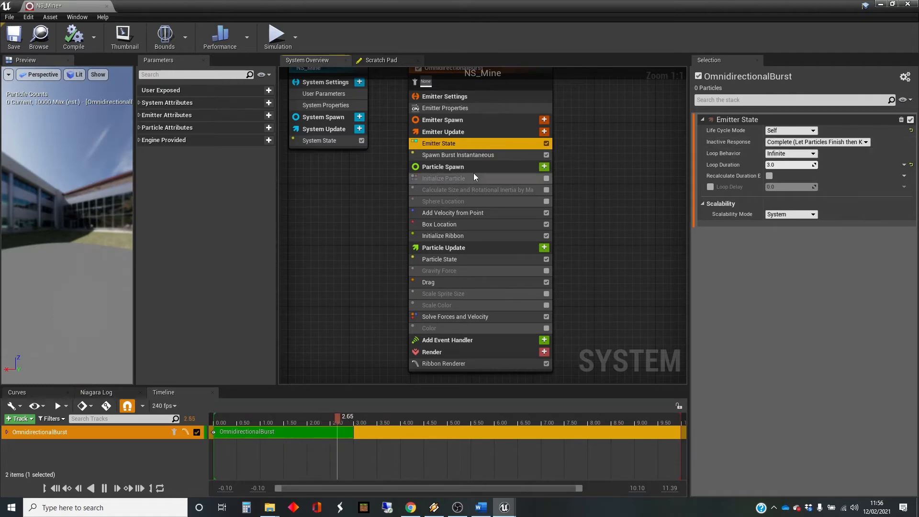
click(494, 161)
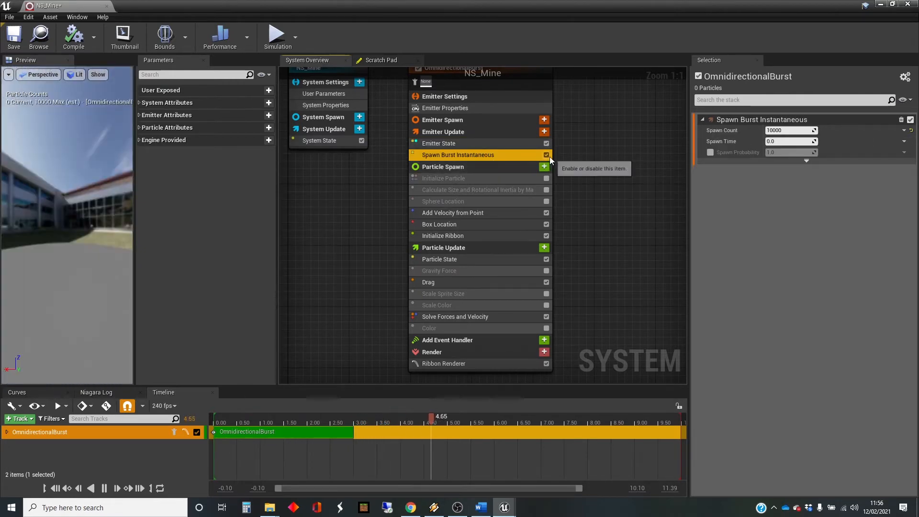
click(546, 155)
click(544, 132)
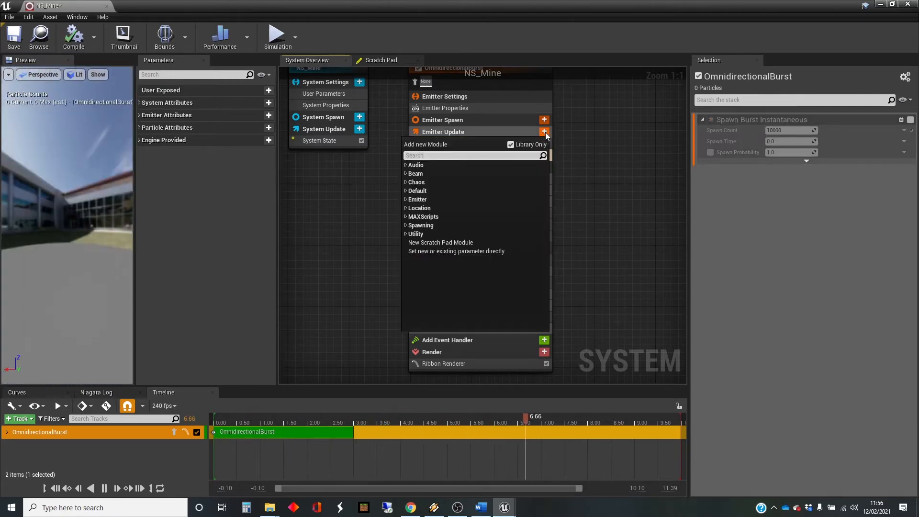
click(405, 226)
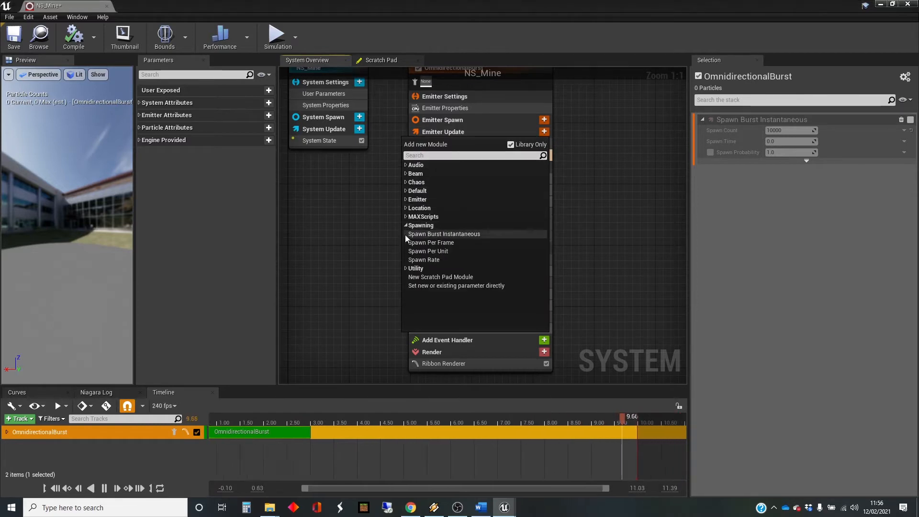
click(441, 260)
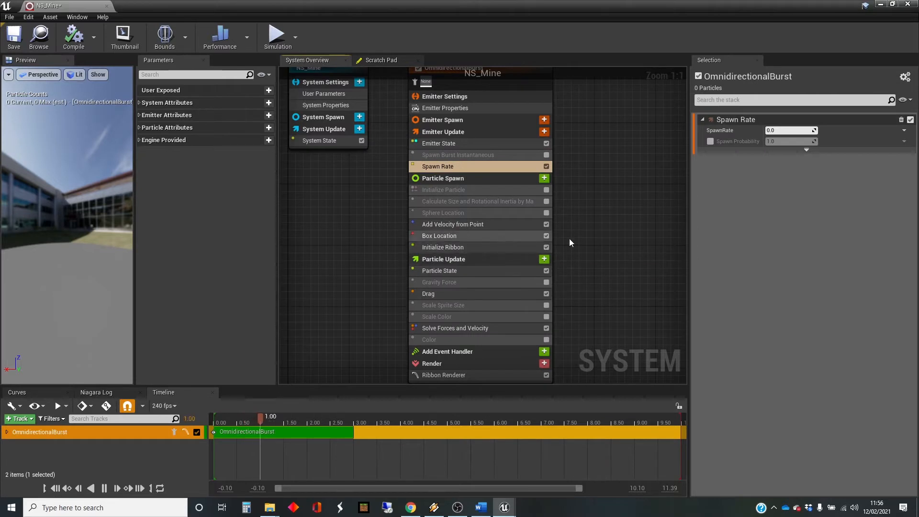
Set the Spawn Rate module's SpawnRate to 20.
click(772, 131)
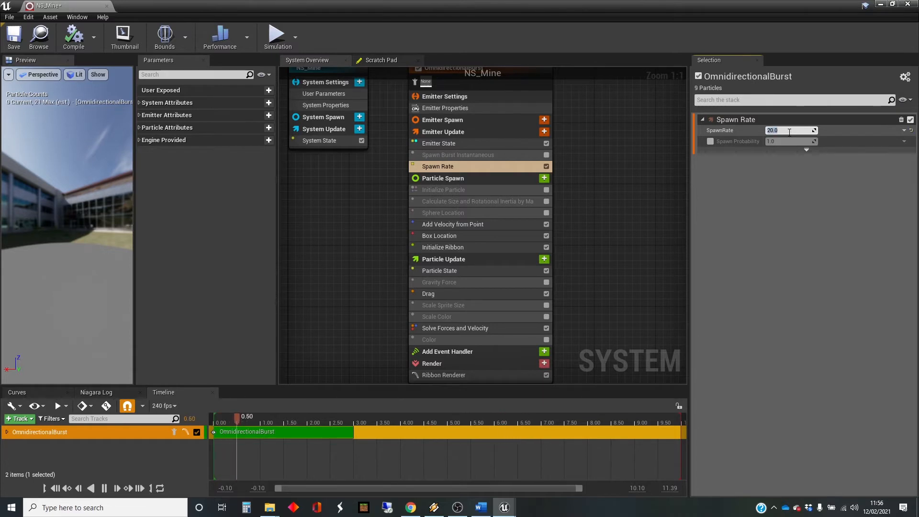
click(618, 187)
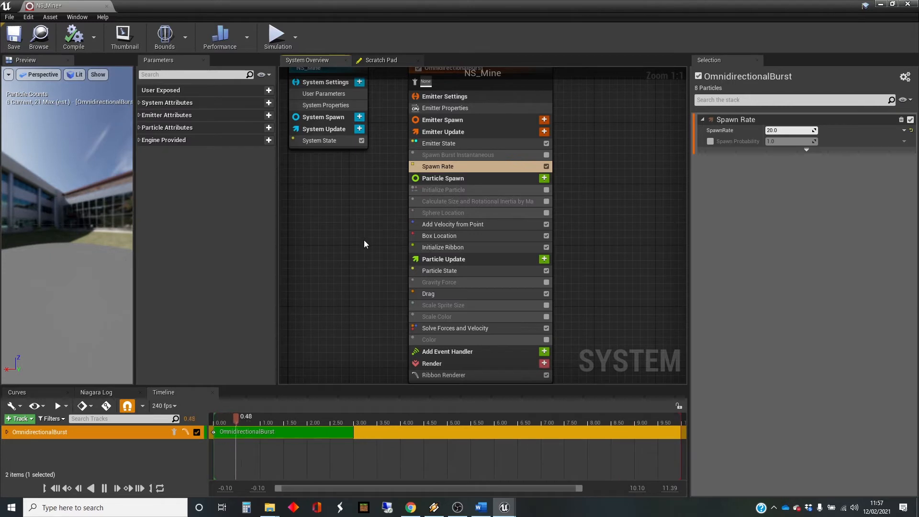
Disable the Box Location module and add a new Sphere Location module to Particle Spawn.
click(466, 237)
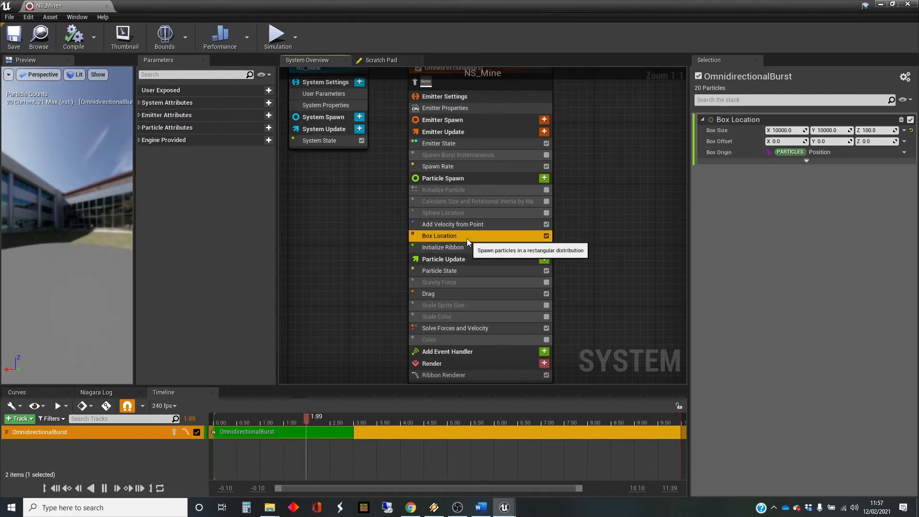
click(546, 236)
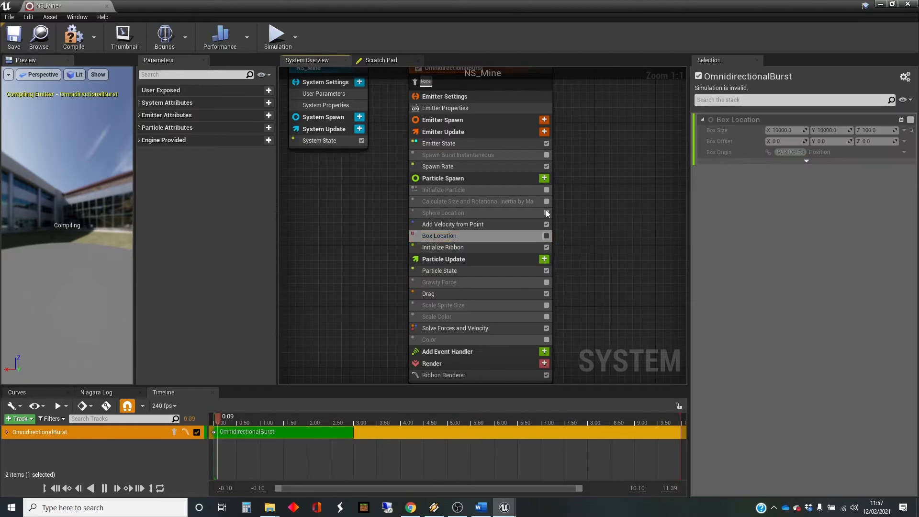
click(544, 178)
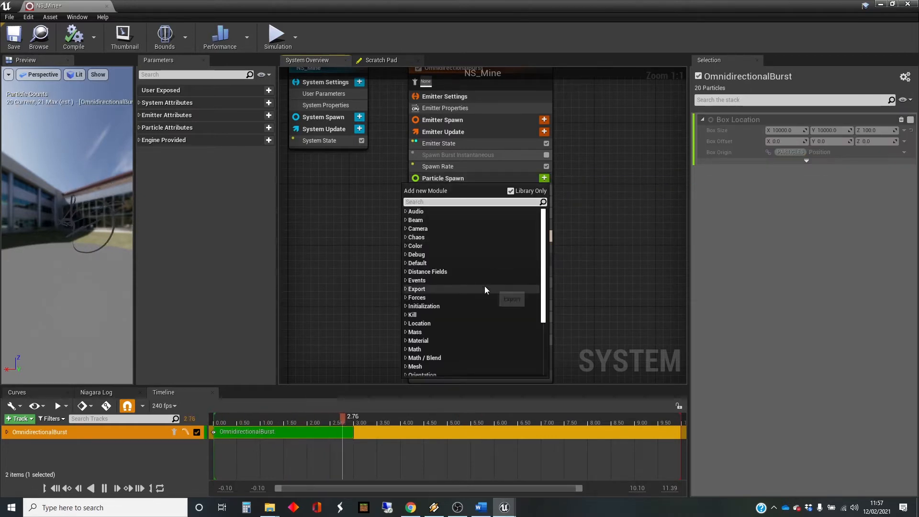
scroll(459, 307, down, 5)
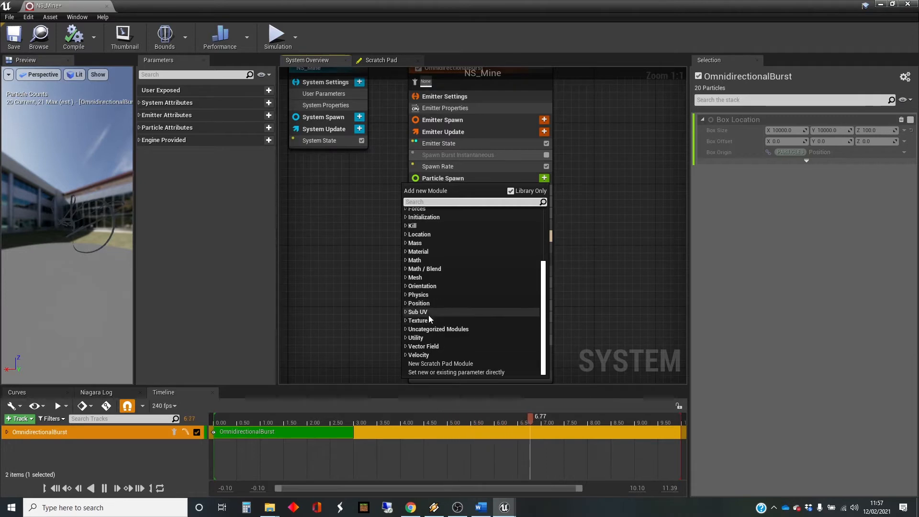
click(406, 235)
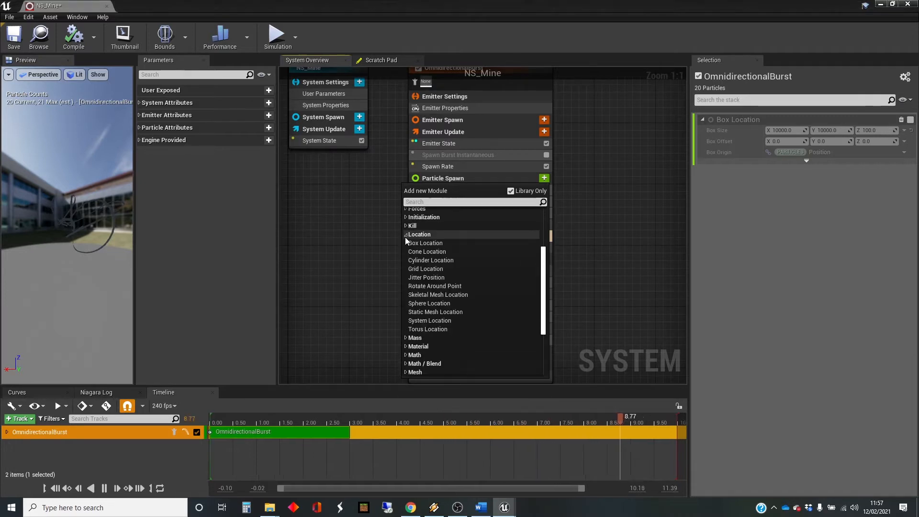
click(447, 305)
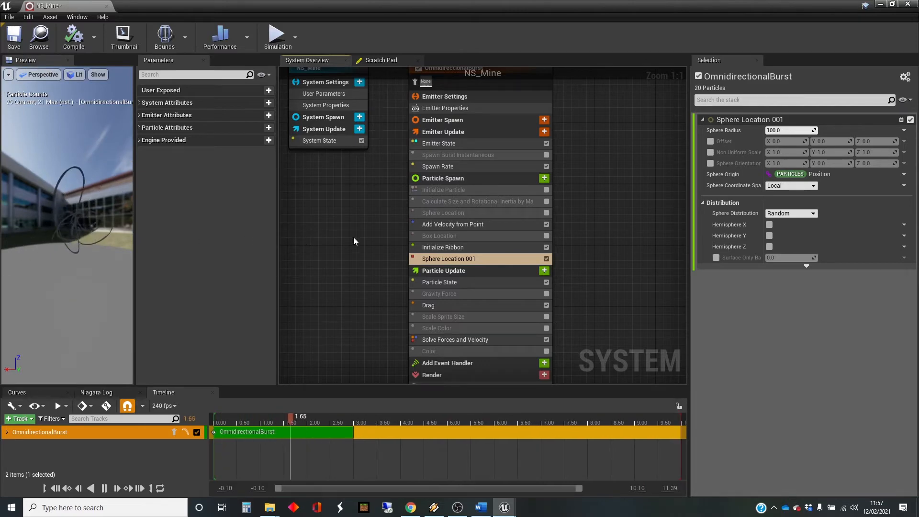
Assign DefaultRibbonMaterial to the Ribbon Renderer, including engine and plugin content in the material list to find it.
scroll(499, 270, down, 6)
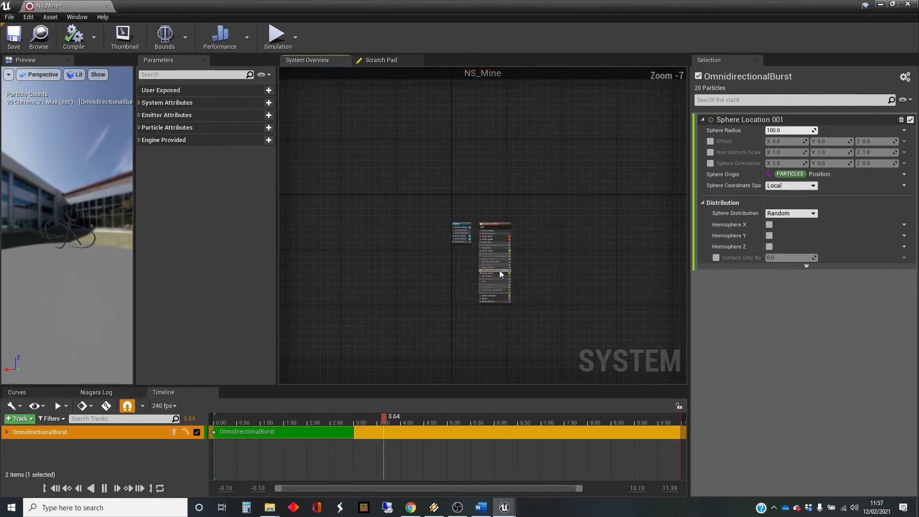
scroll(498, 270, up, 6)
right_drag(630, 326, 622, 242)
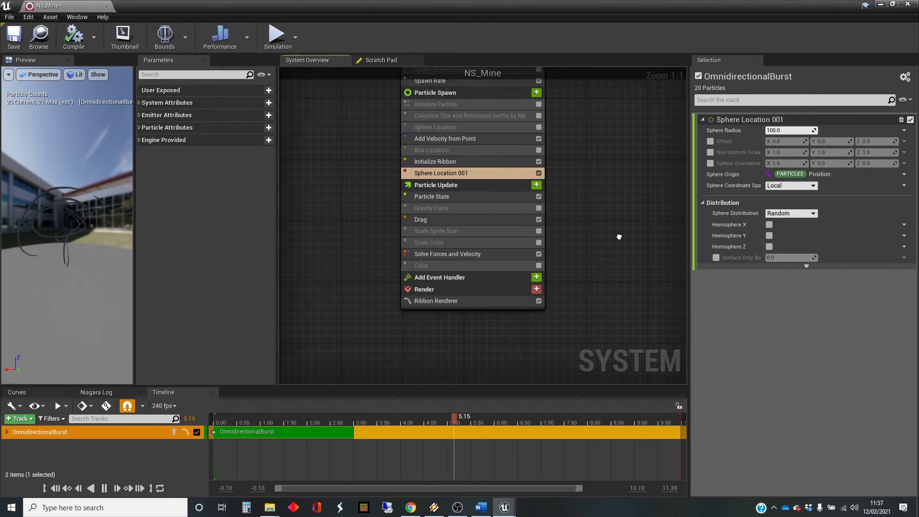
click(476, 301)
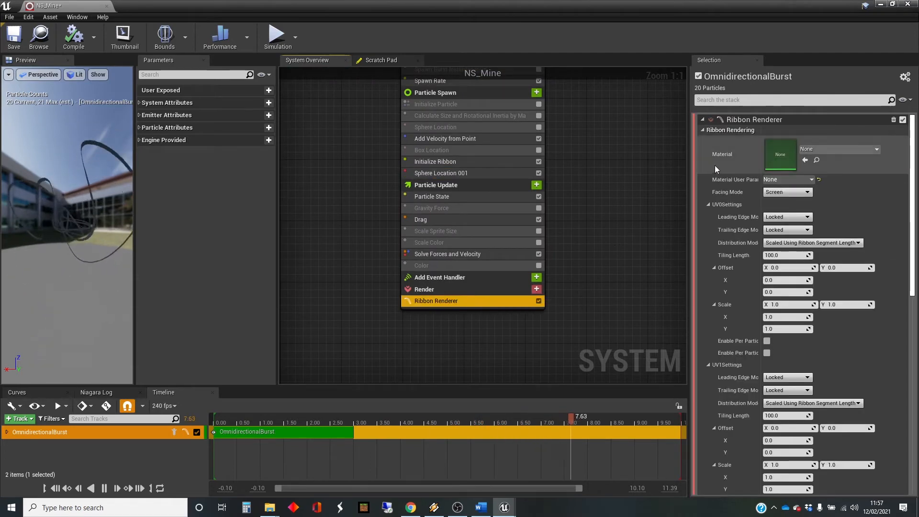
click(877, 151)
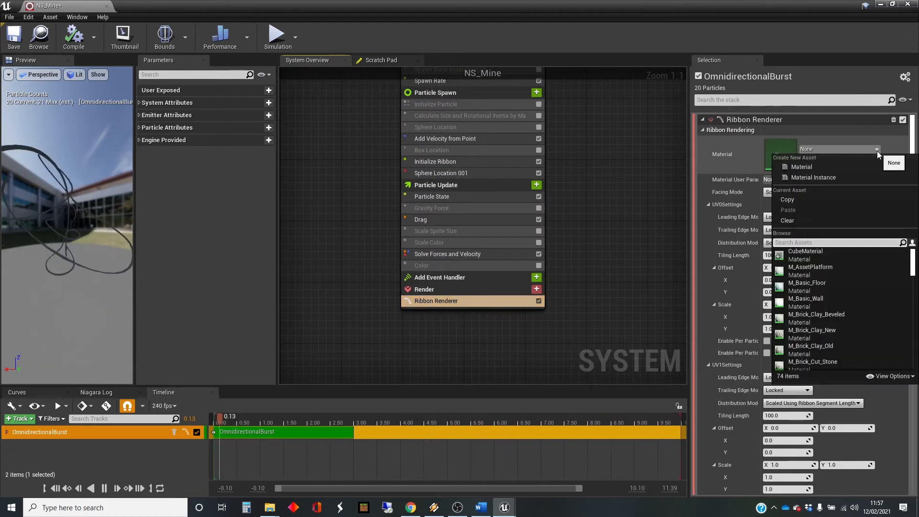
click(910, 377)
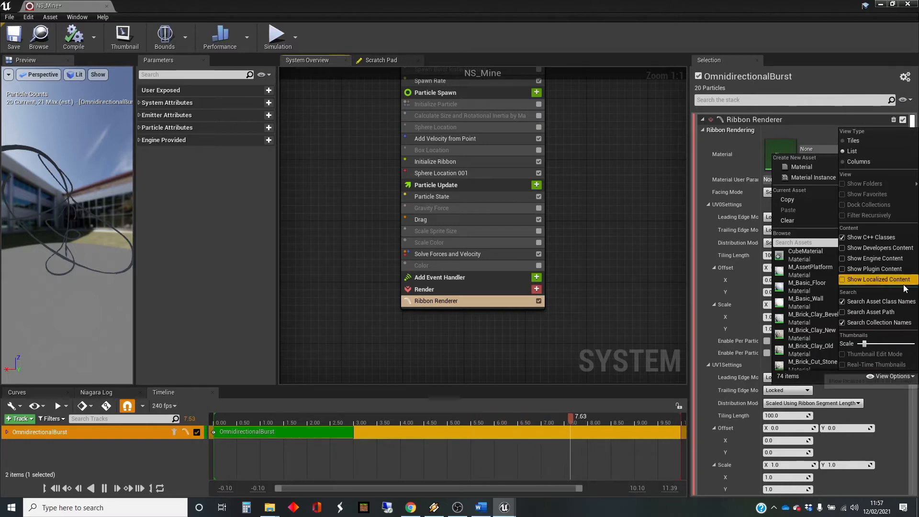
click(847, 261)
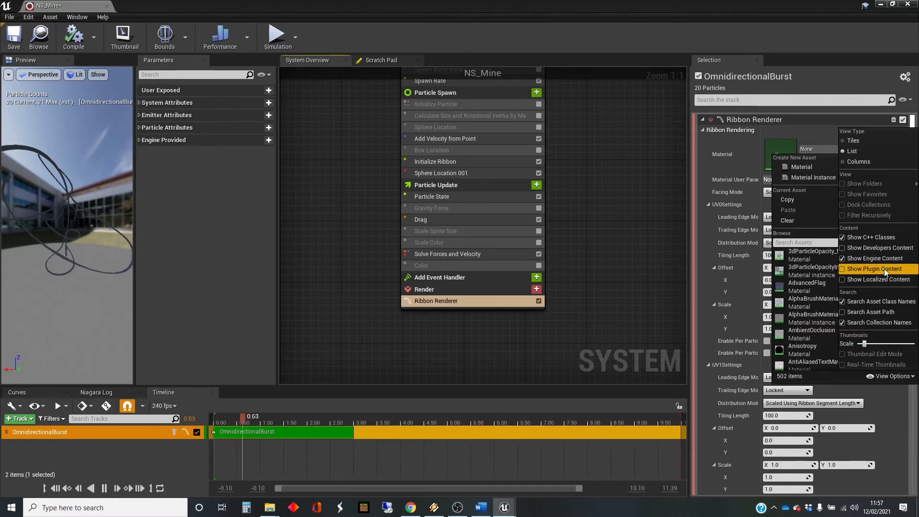
click(843, 270)
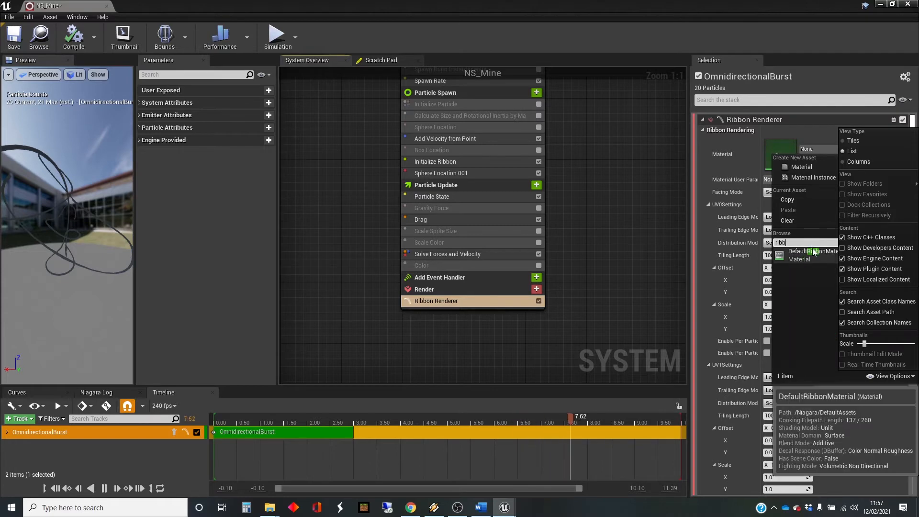
click(820, 252)
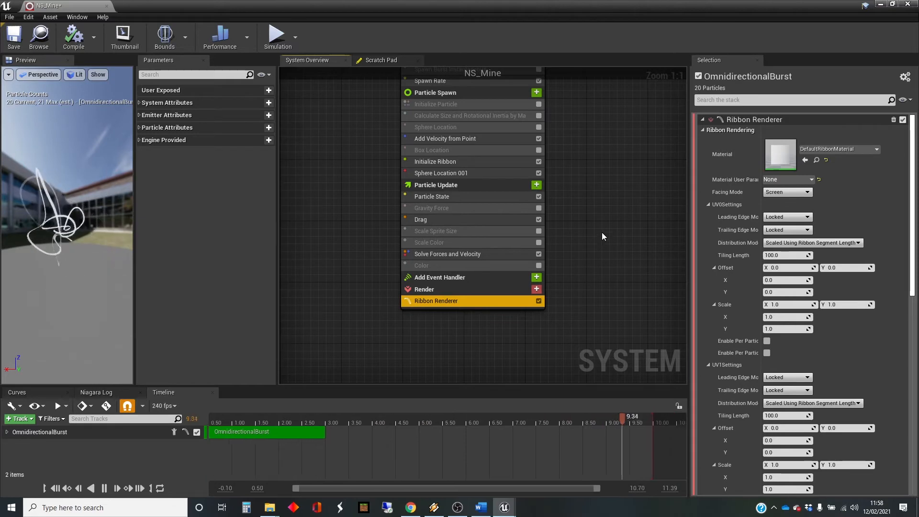
Disable the Add Velocity from Point module, and try the Color module enabled before disabling it again.
click(539, 138)
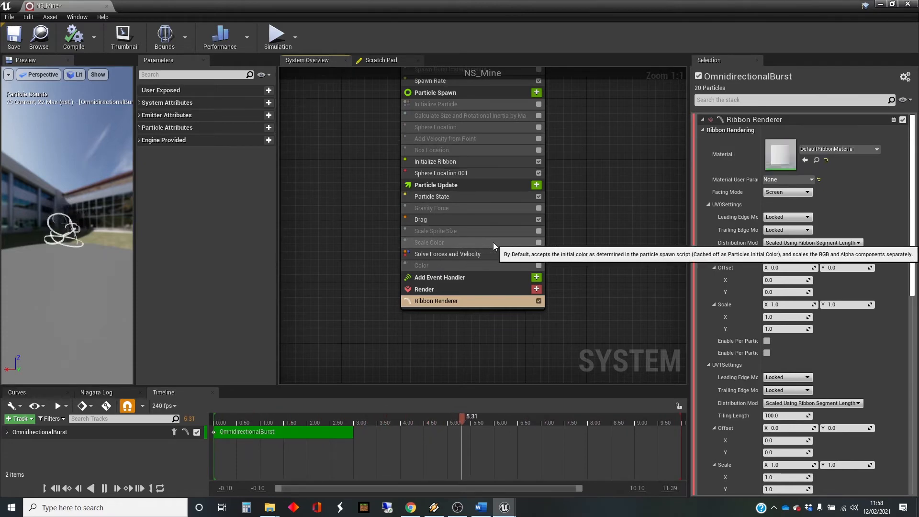
click(539, 266)
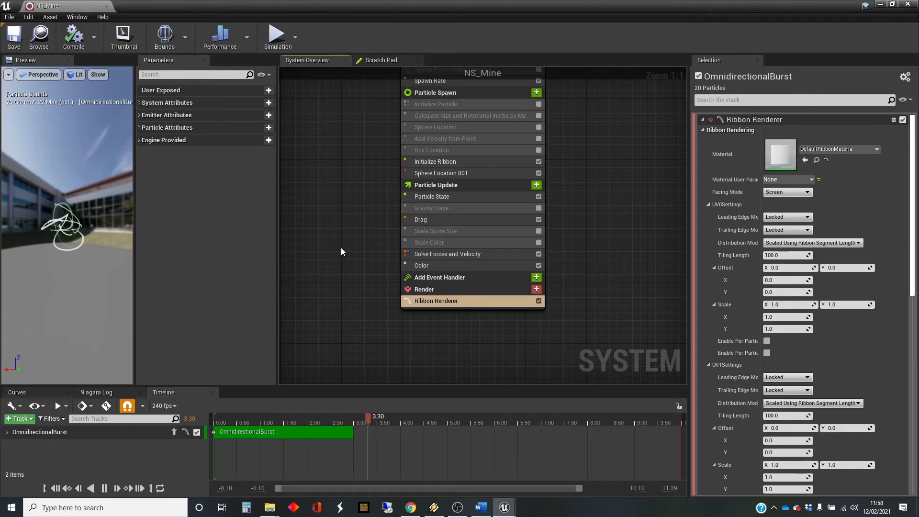
click(539, 265)
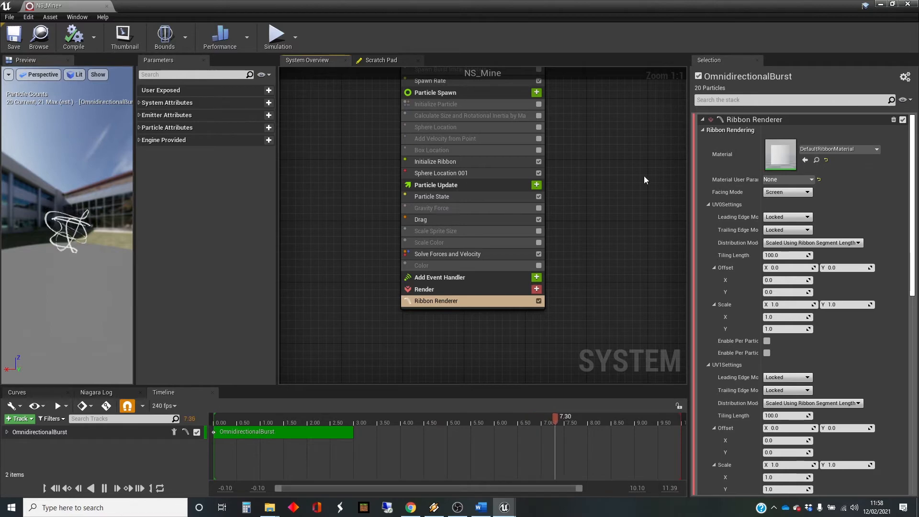
Drive the Initialize Ribbon module's Color with a Random Range Linear Color dynamic input.
click(503, 162)
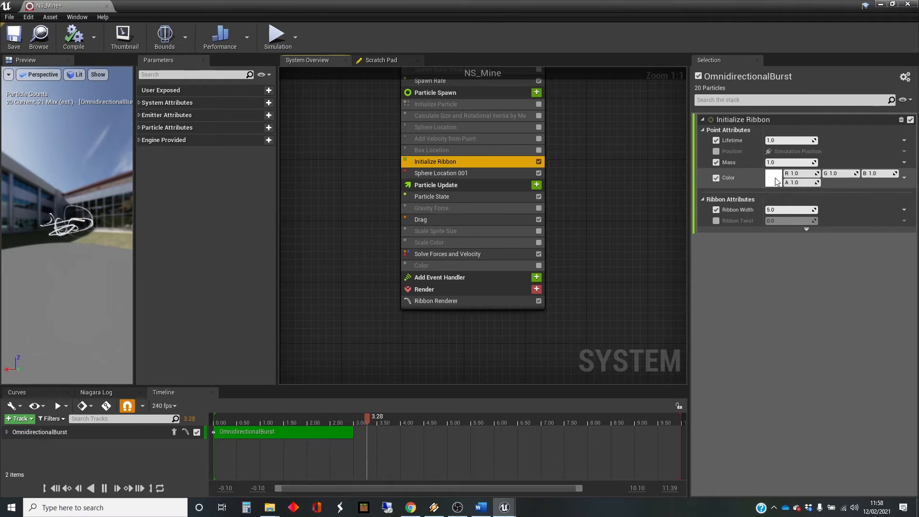
click(905, 178)
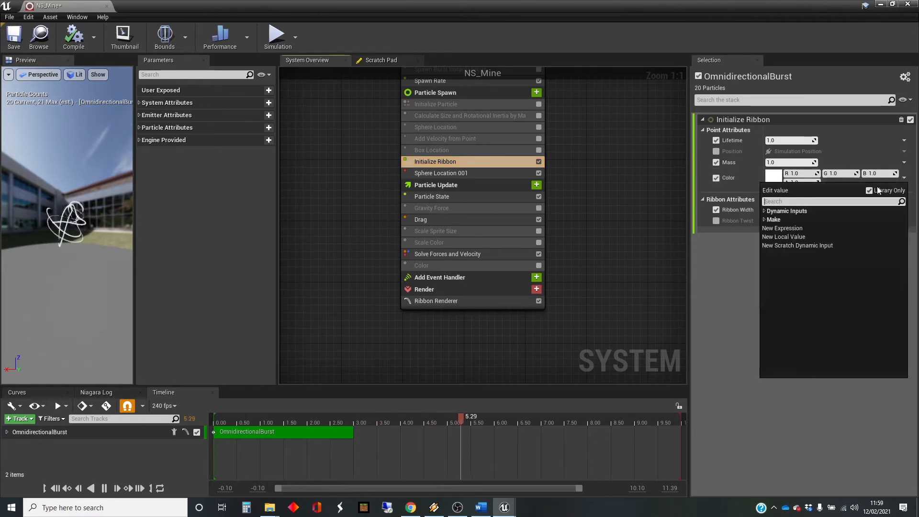
click(785, 211)
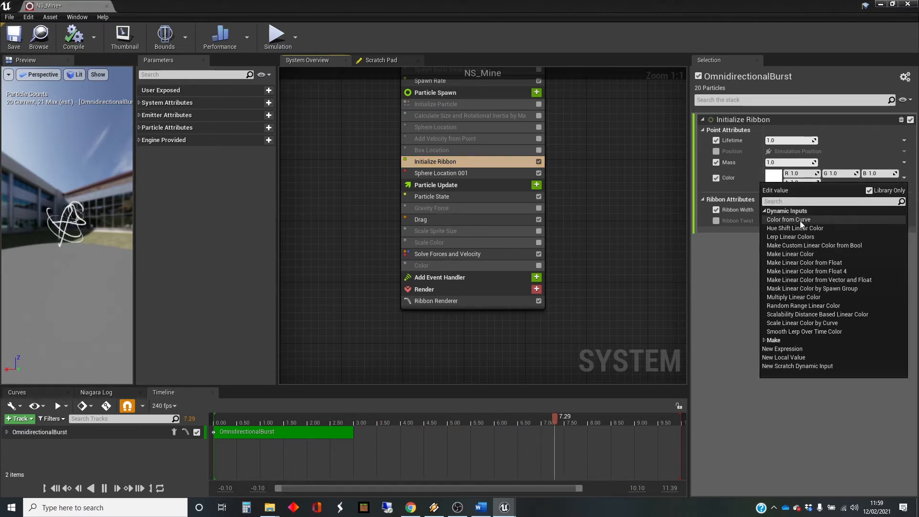
click(817, 308)
Try to make the random range's Minimum color red by choosing only a hue.
click(773, 189)
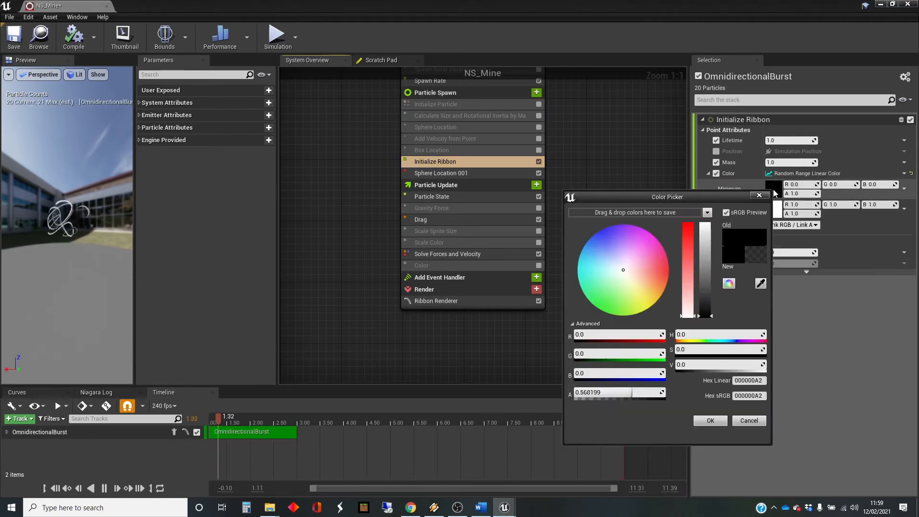
click(667, 267)
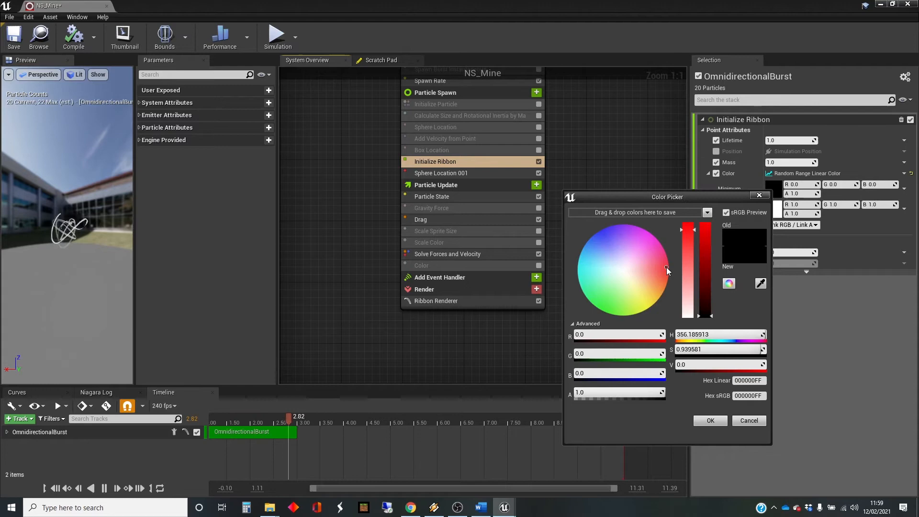
click(710, 420)
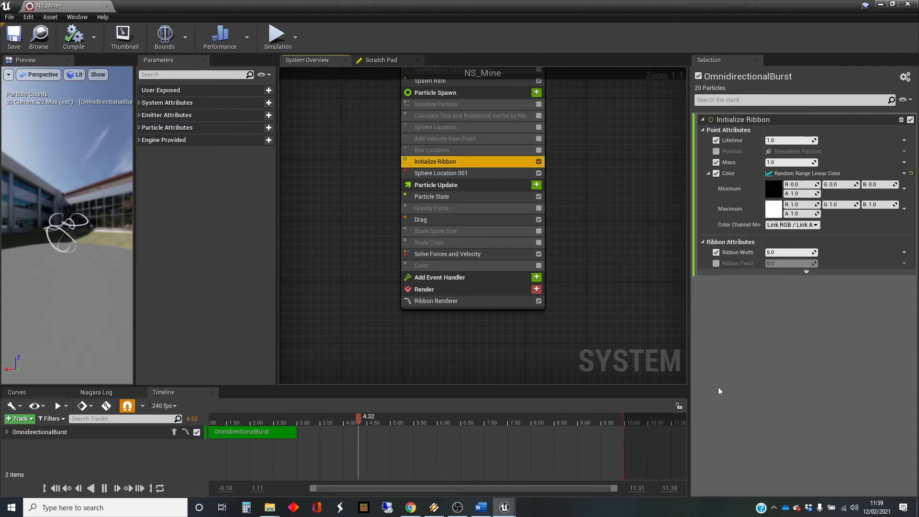
Set the random range's Minimum color to a bright pinkish red with R 0.96875, G 0.0 and B 0.070125.
click(774, 189)
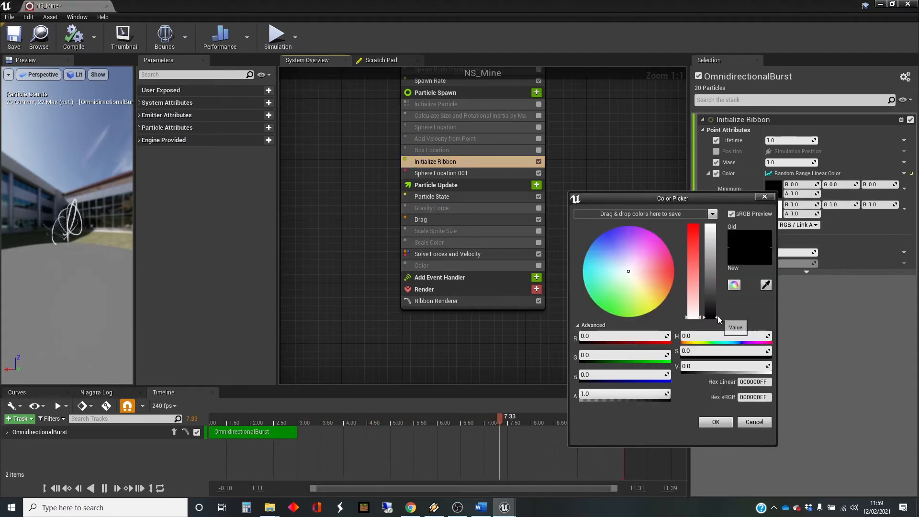
drag(720, 314, 692, 223)
click(668, 283)
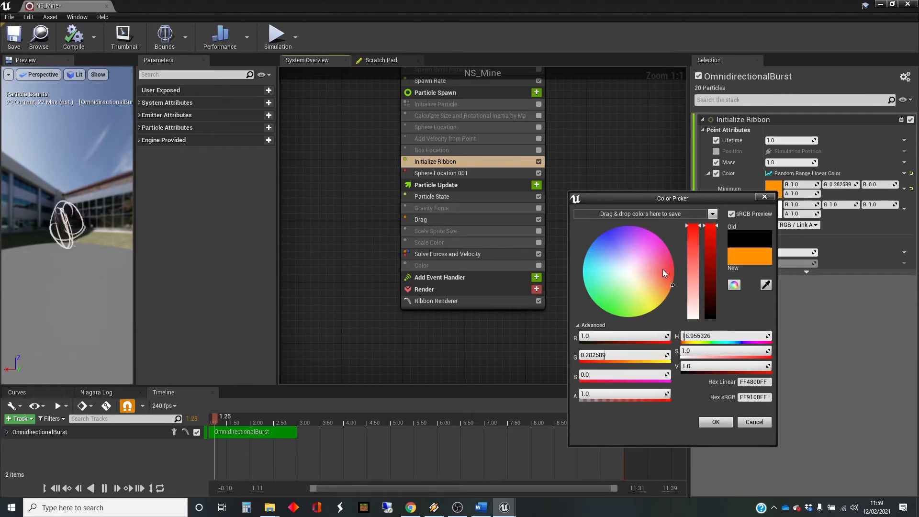
click(662, 269)
click(662, 280)
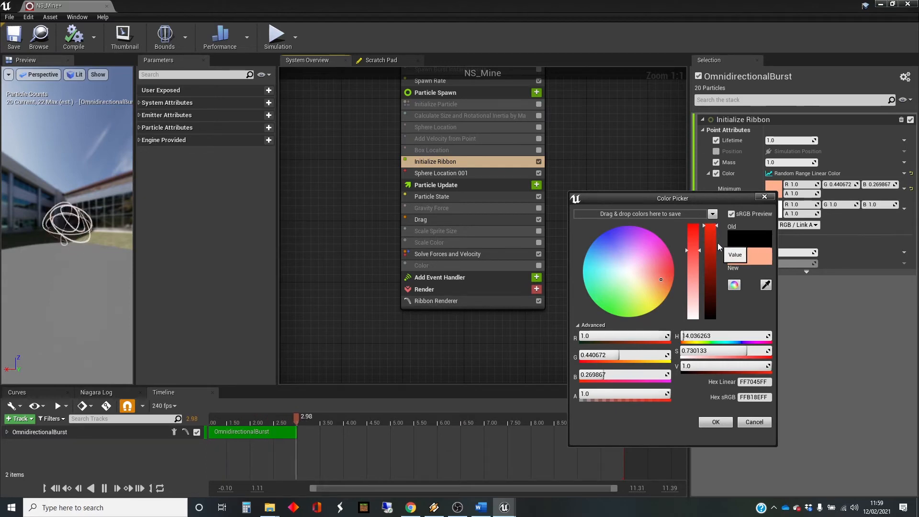
drag(717, 242, 697, 224)
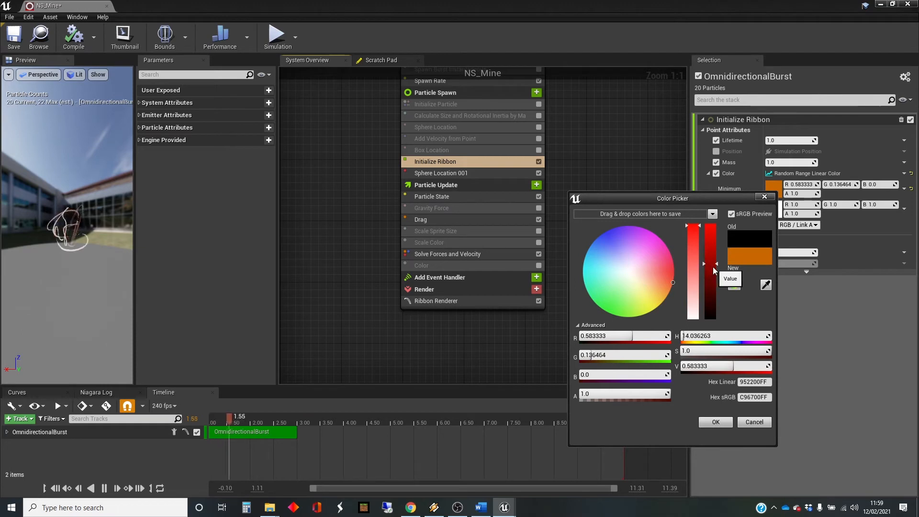
click(667, 268)
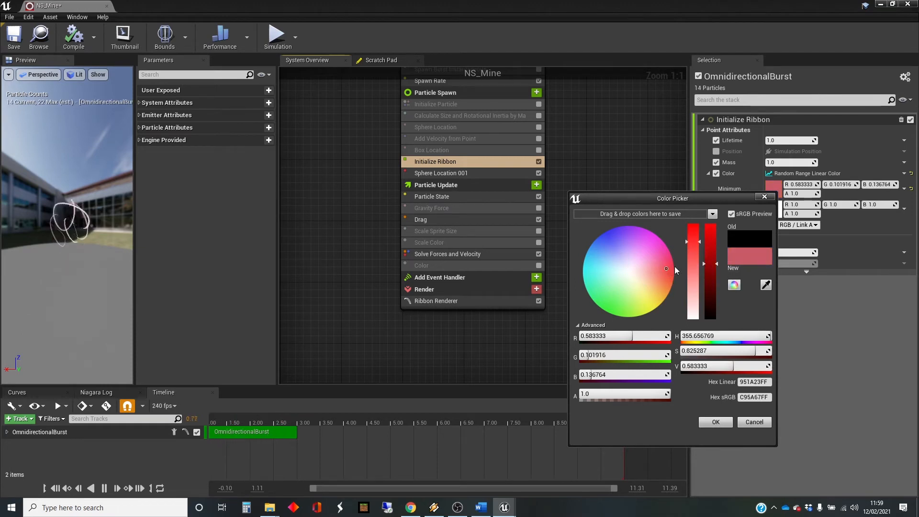
mouse_move(717, 266)
mouse_down()
mouse_move(717, 228)
mouse_move(702, 225)
mouse_up()
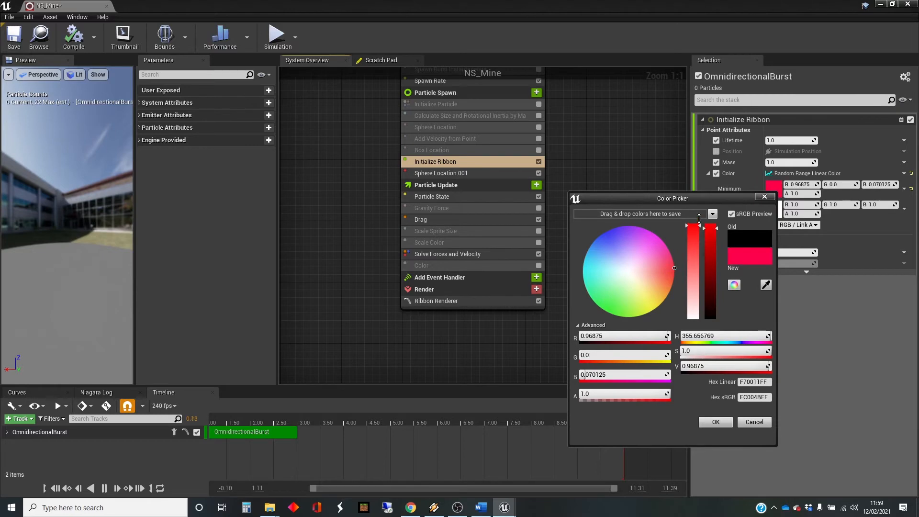
click(726, 421)
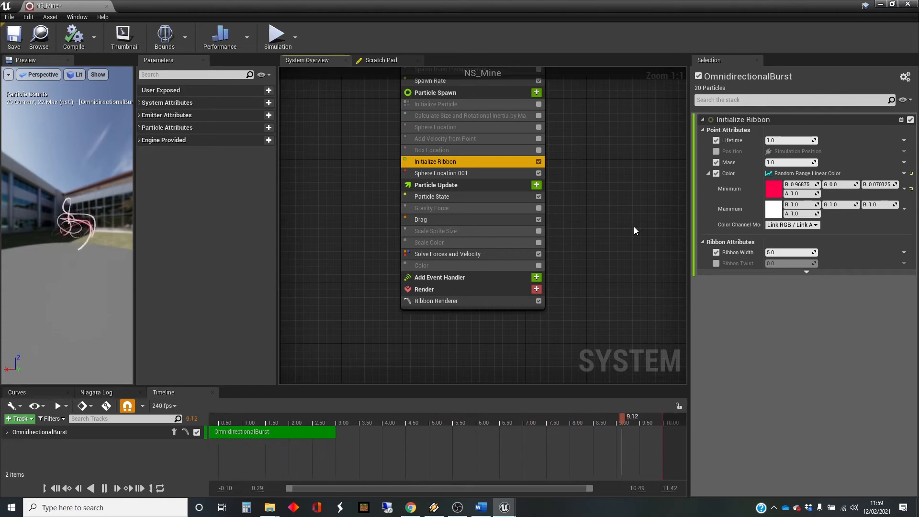
Return to the level editor and play the level, moving the character to view the coloured ribbons.
click(881, 5)
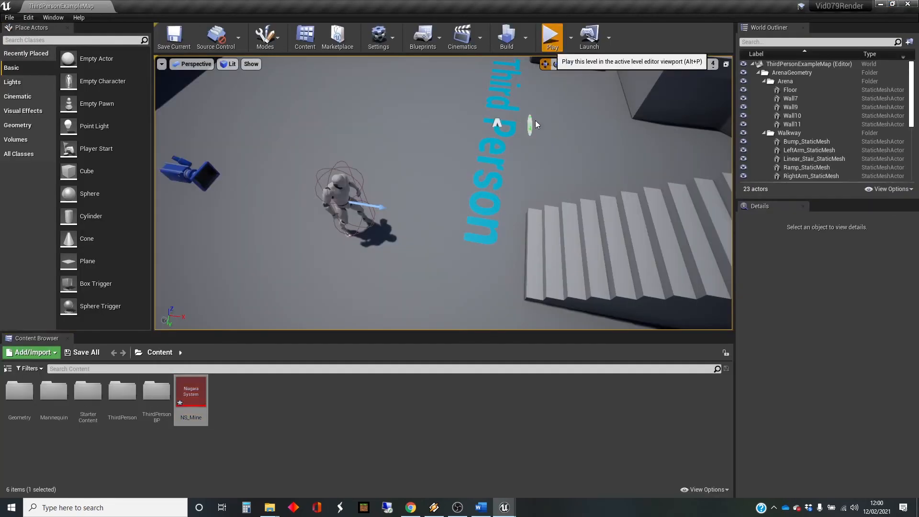
click(552, 37)
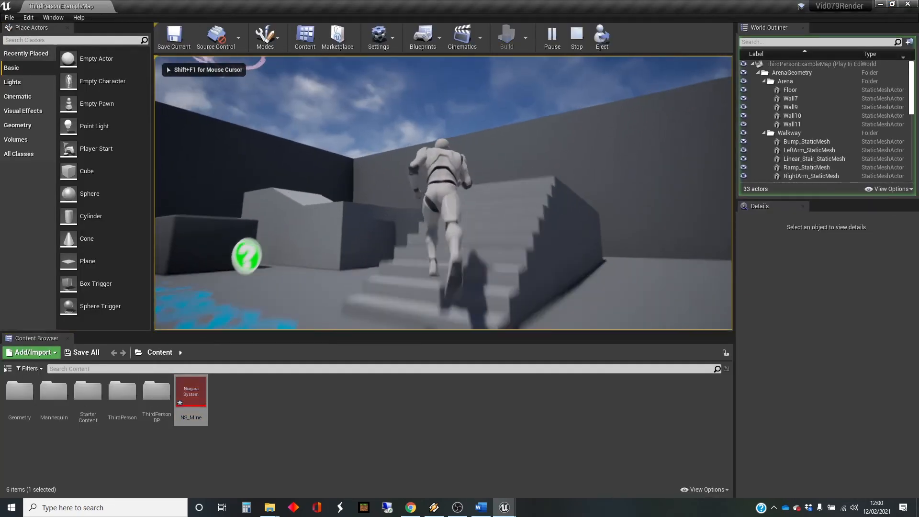
key(w)
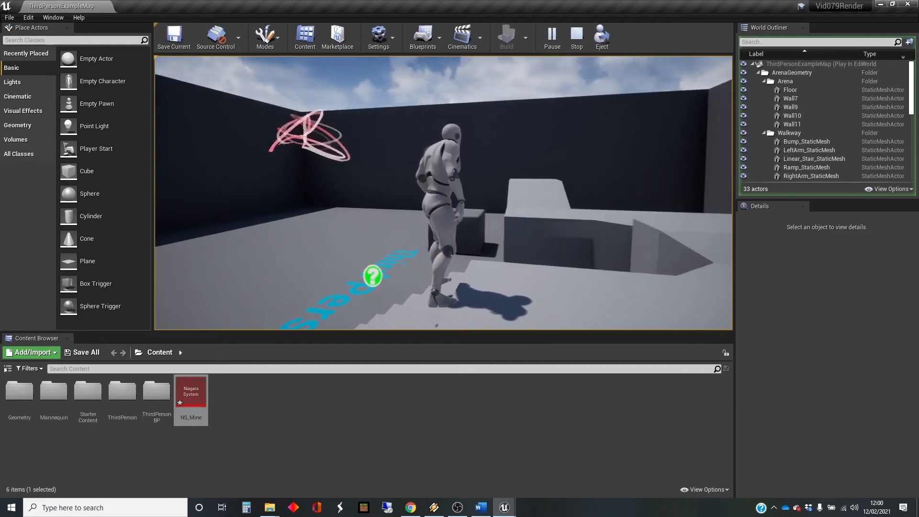
Move the character for a last view of the ribbons, stop playing the level and reopen the NS_Mine Niagara system.
key(s)
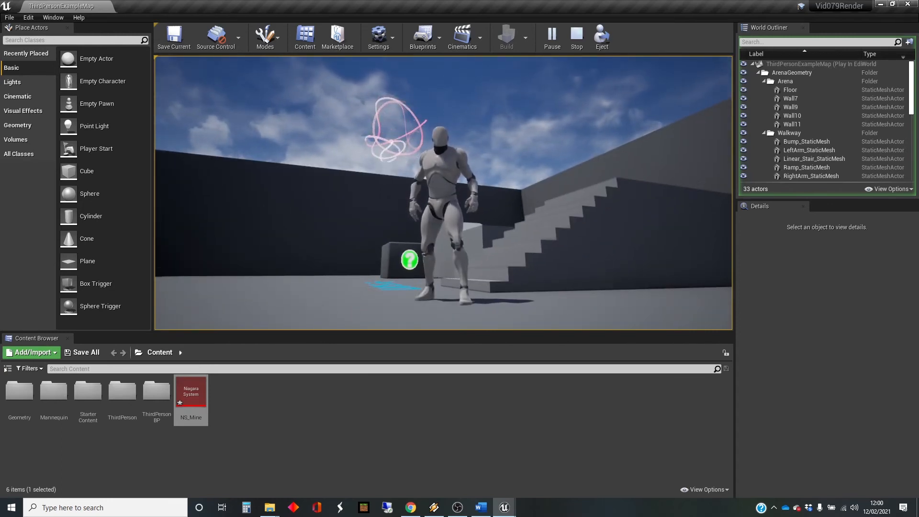
key(Escape)
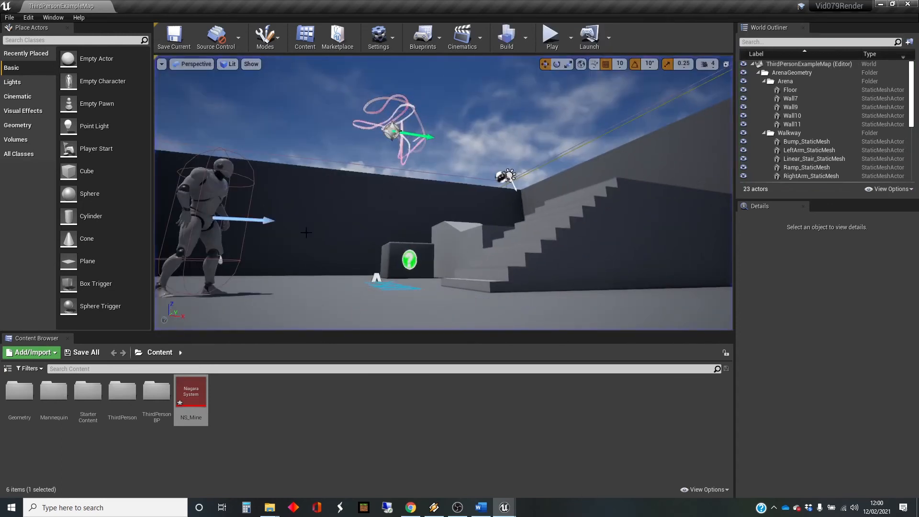
double_click(193, 391)
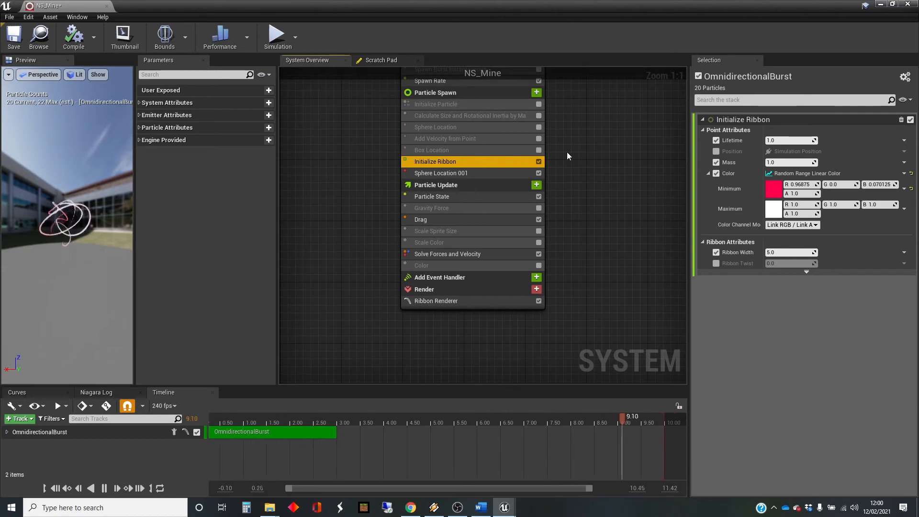
Try a SpawnRate of 100 in the emitter's Spawn Rate module and settle on a SpawnRate of 5.
right_drag(580, 152, 580, 215)
click(477, 143)
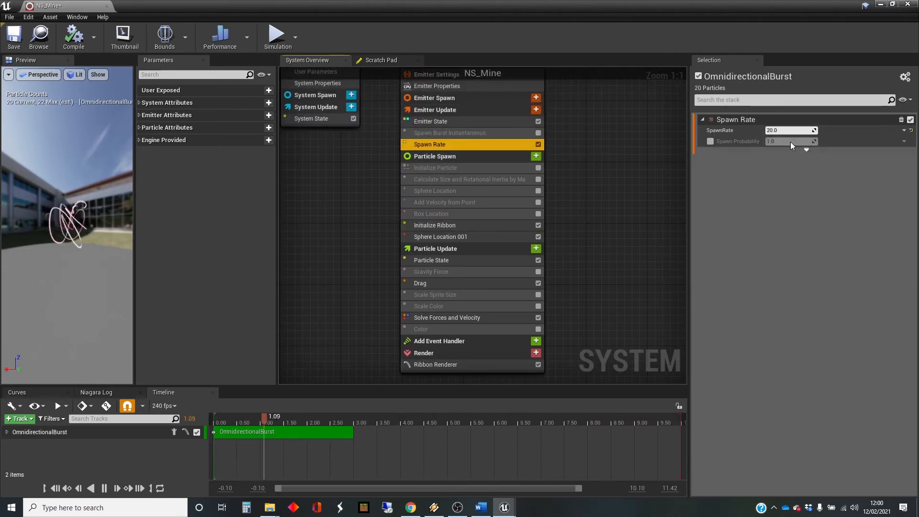
click(790, 130)
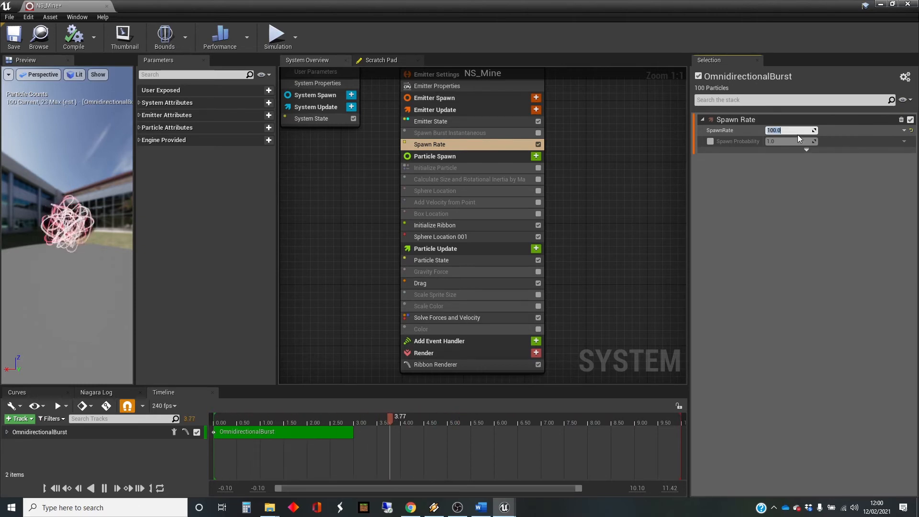
key(Return)
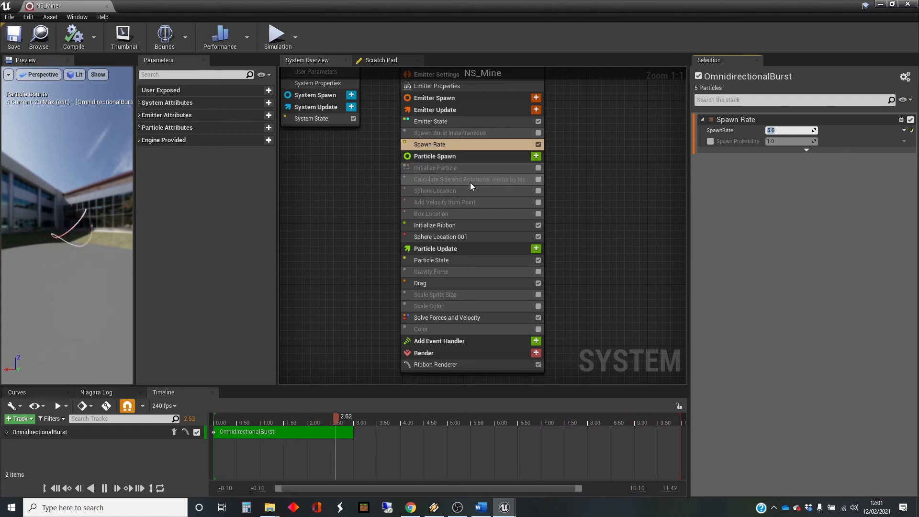
Set the Initialize Ribbon module's Lifetime to 5.0.
click(465, 224)
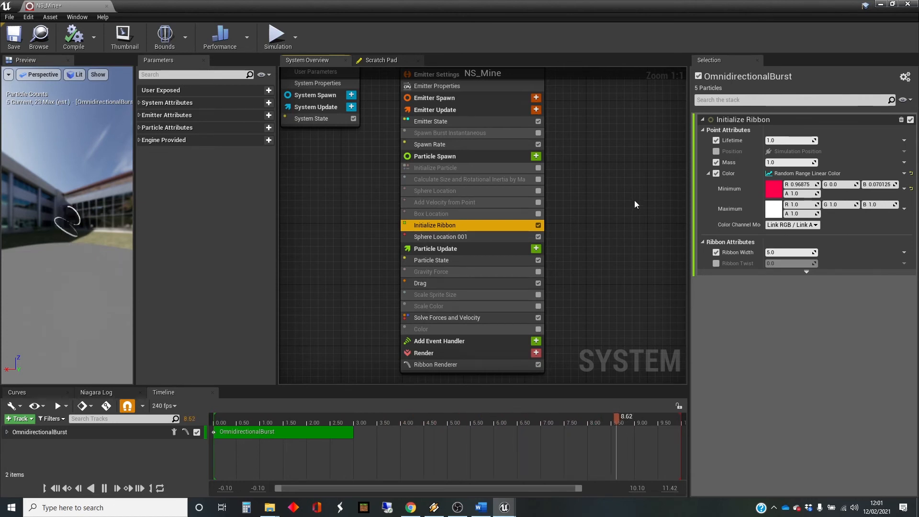
click(779, 141)
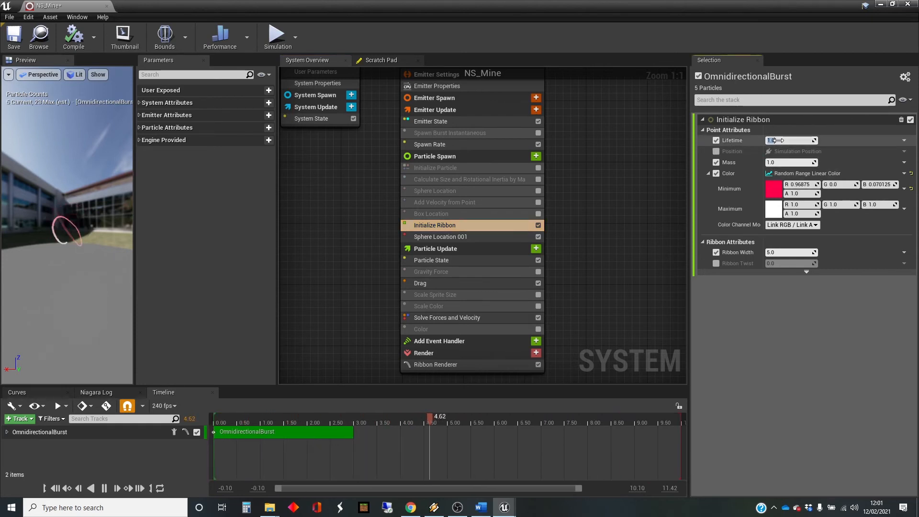
text(5)
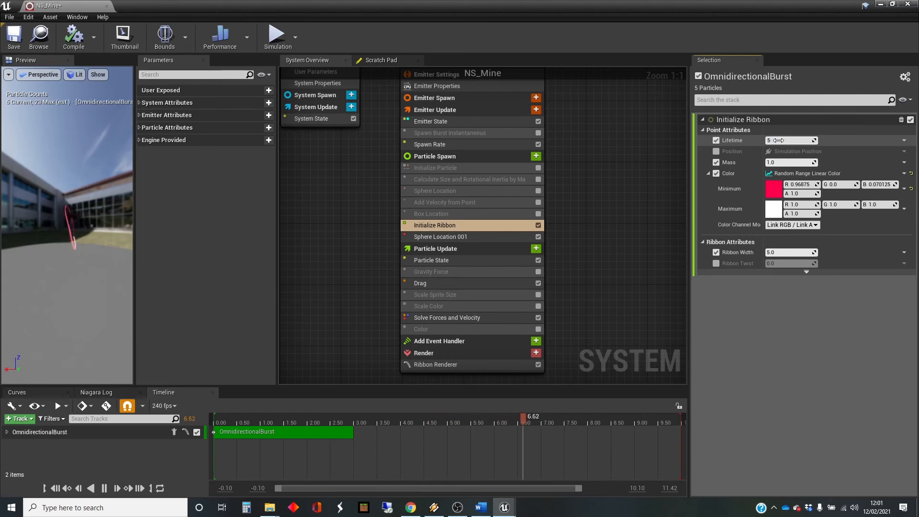
text(.0)
key(Return)
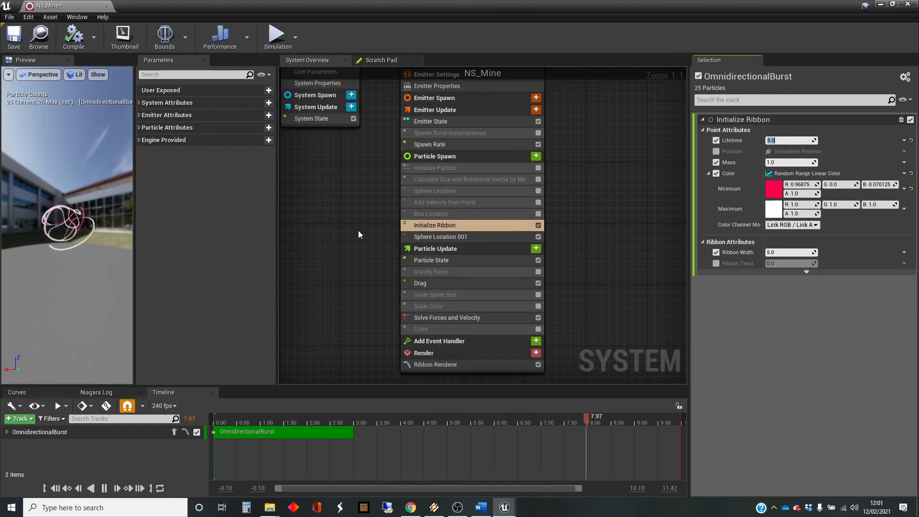
click(139, 116)
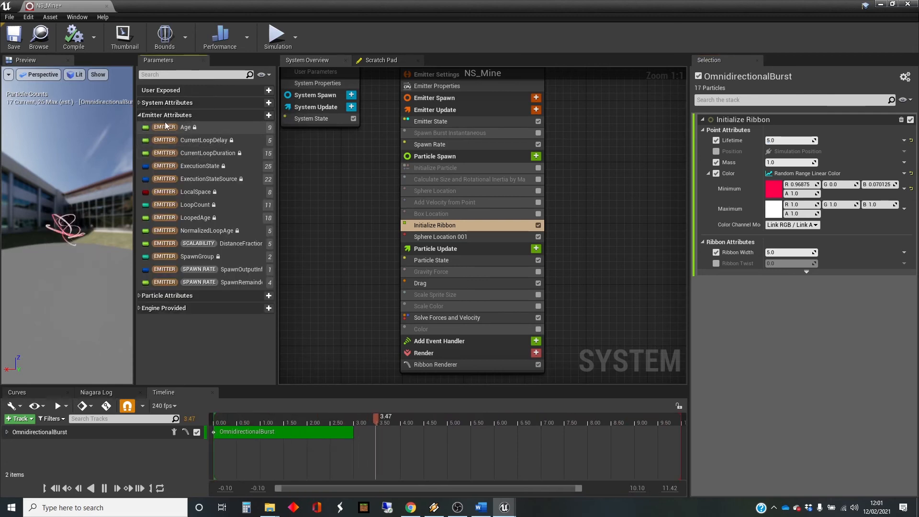
click(139, 115)
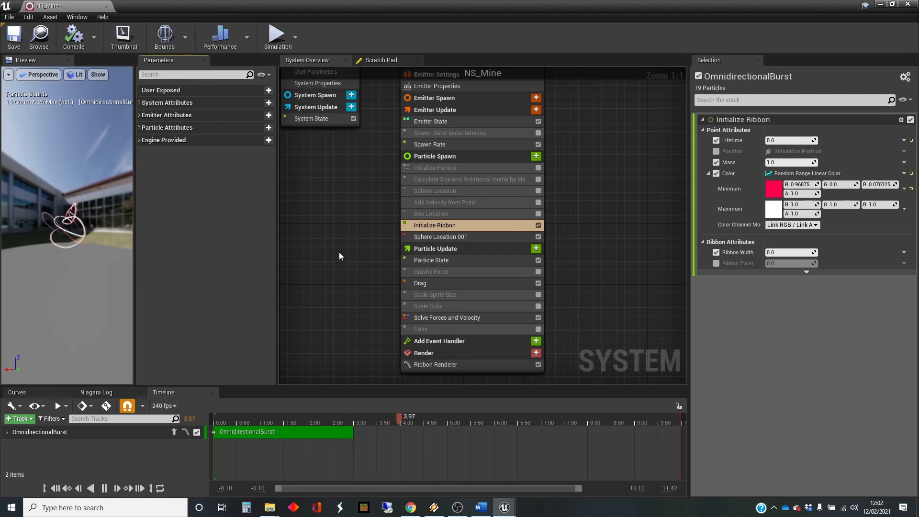
Try the Ribbon Renderer's tessellation Mode as Disabled and return it to Automatic.
click(495, 363)
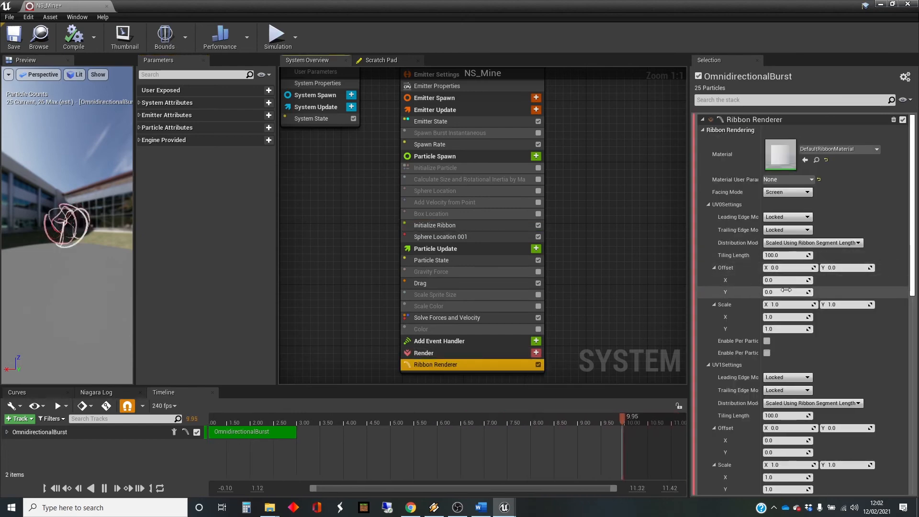
scroll(786, 290, down, 3)
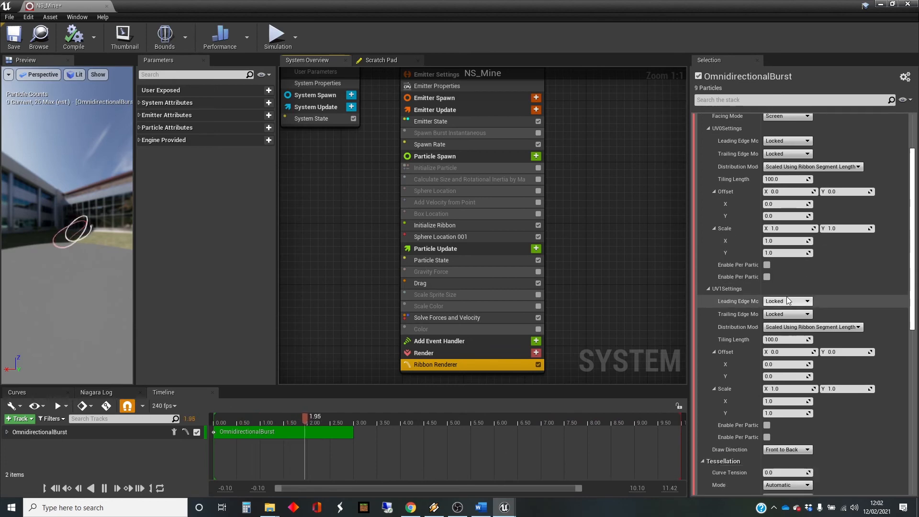
scroll(787, 301, down, 1)
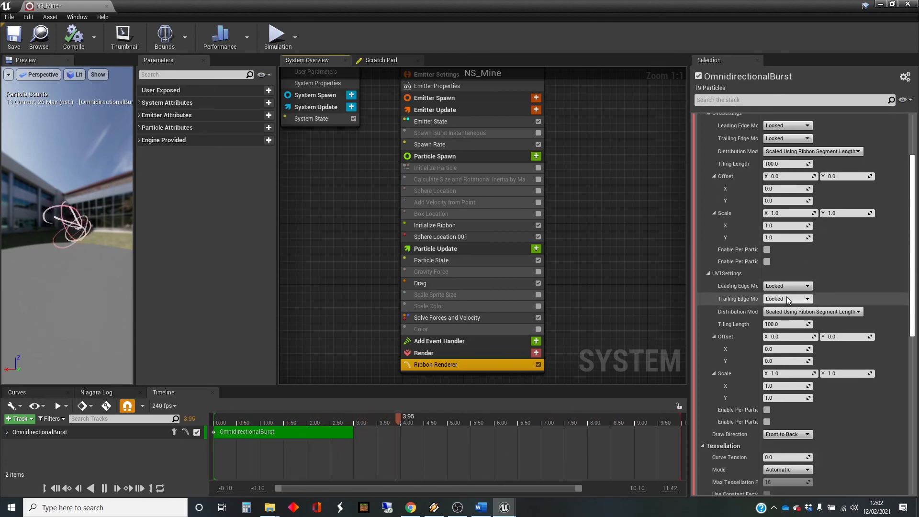
scroll(786, 297, down, 5)
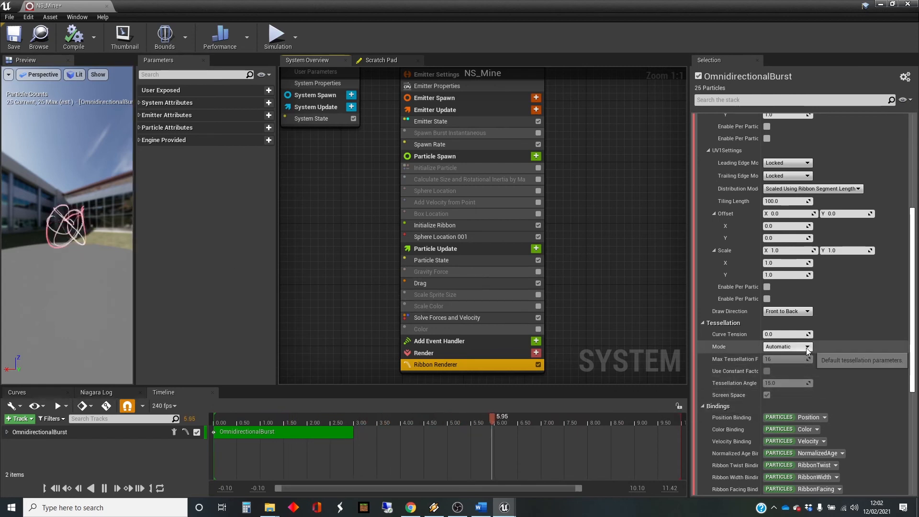
click(788, 347)
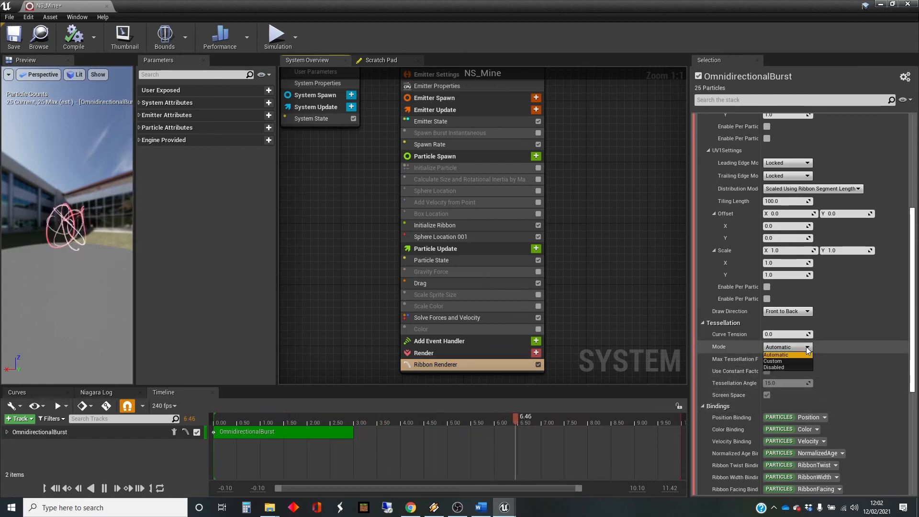
click(789, 367)
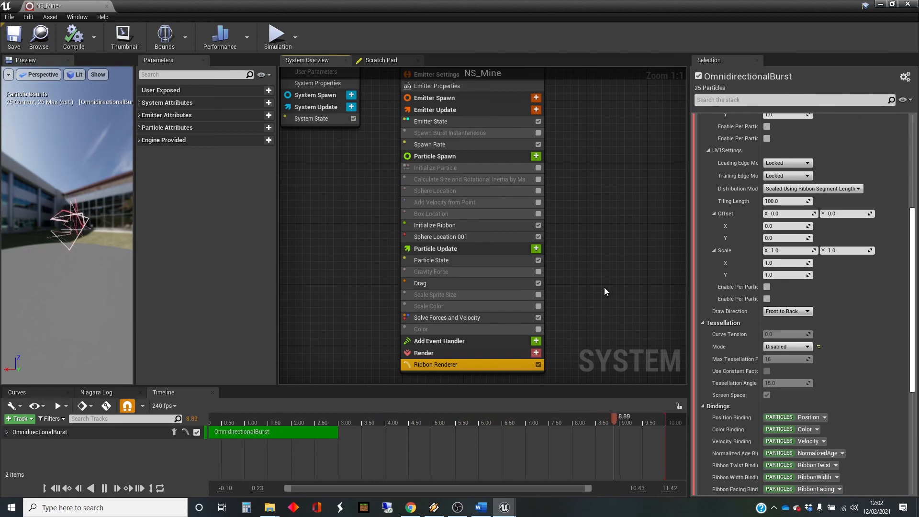
click(803, 348)
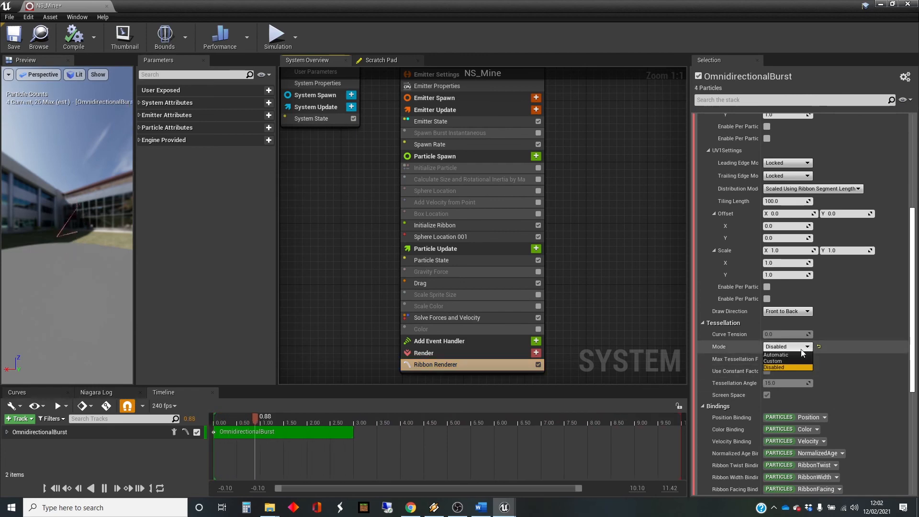
click(789, 355)
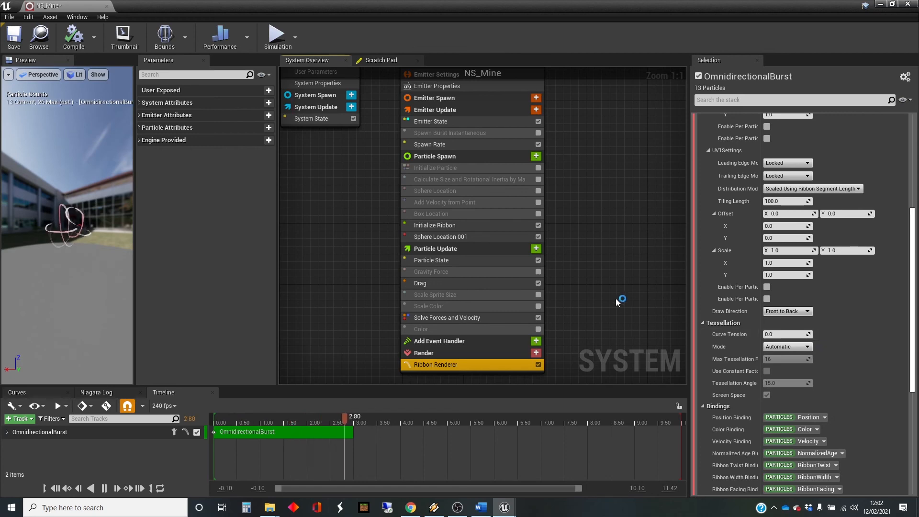
Try a tessellation Curve Tension of about 0.51 on the Ribbon Renderer and reset it to 0.
drag(776, 335, 772, 335)
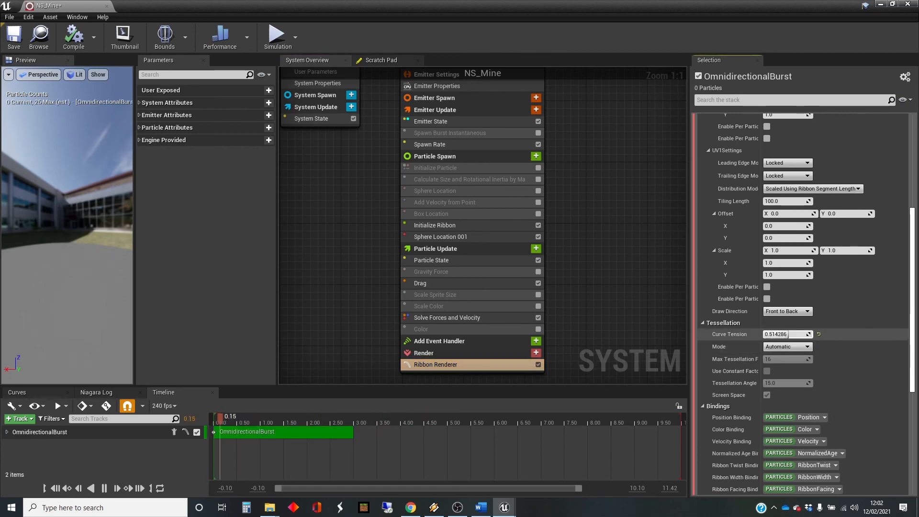
click(777, 335)
text(0)
key(Return)
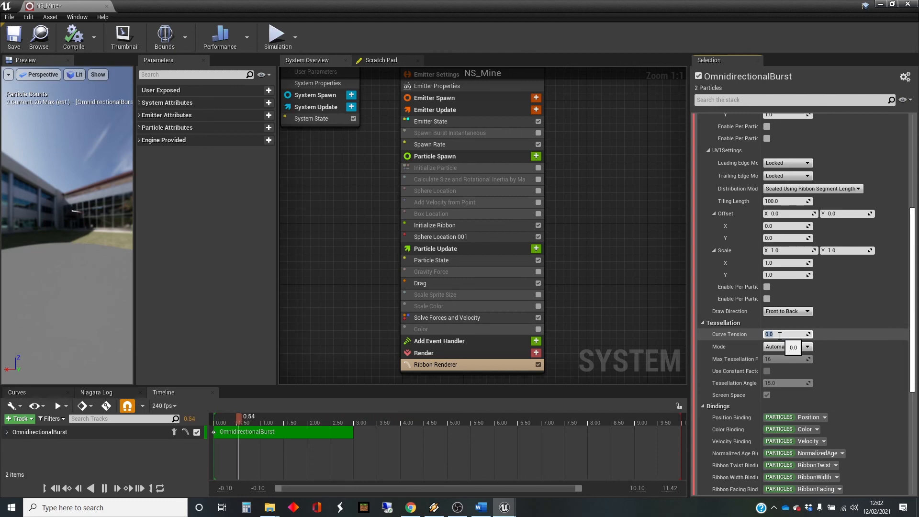
click(611, 280)
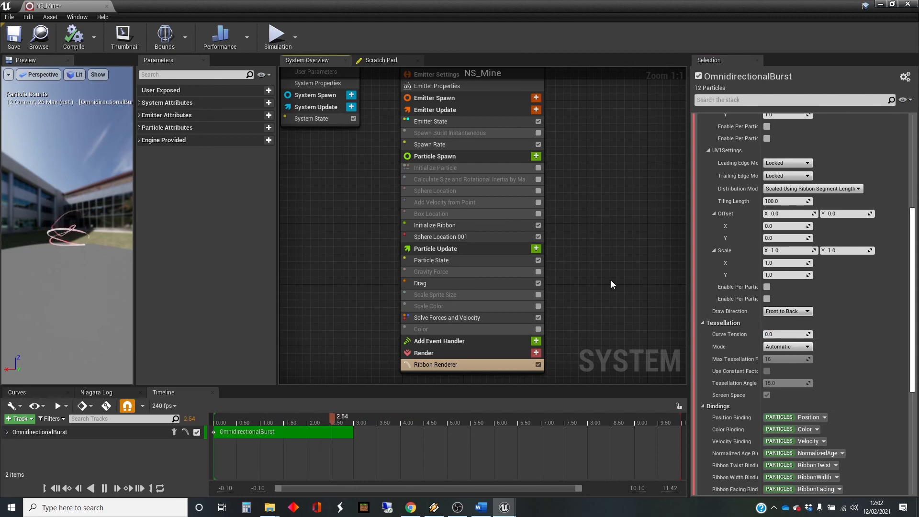